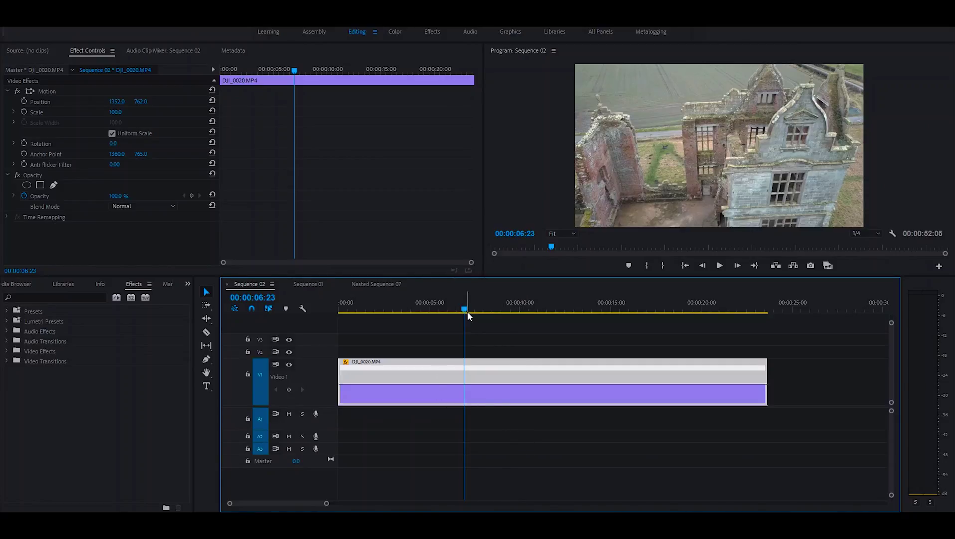
# - Scrub through the drone shot and park the playhead at 00:00:12:14, the ramp start
pyautogui.click(485, 313)
pyautogui.moveTo(486, 313); pyautogui.dragTo(569, 364)
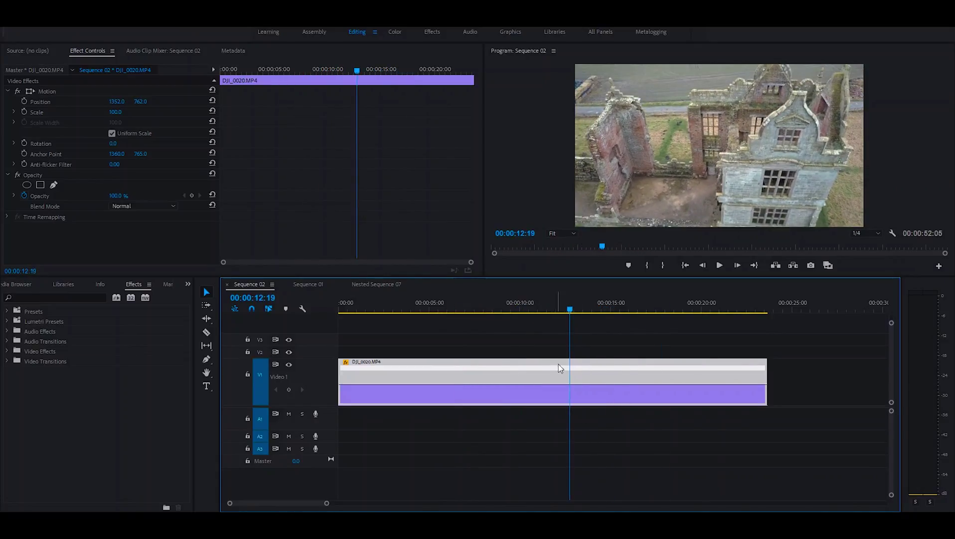
pyautogui.moveTo(571, 313); pyautogui.dragTo(567, 313)
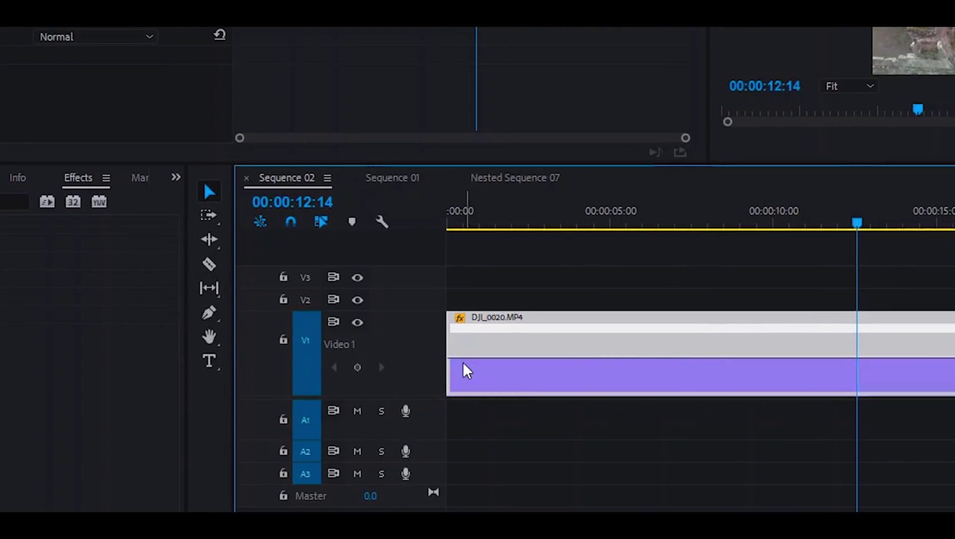
# - Show the clip's Time Remapping > Speed line and add a speed keyframe at 00:00:12:14
pyautogui.click(460, 320)
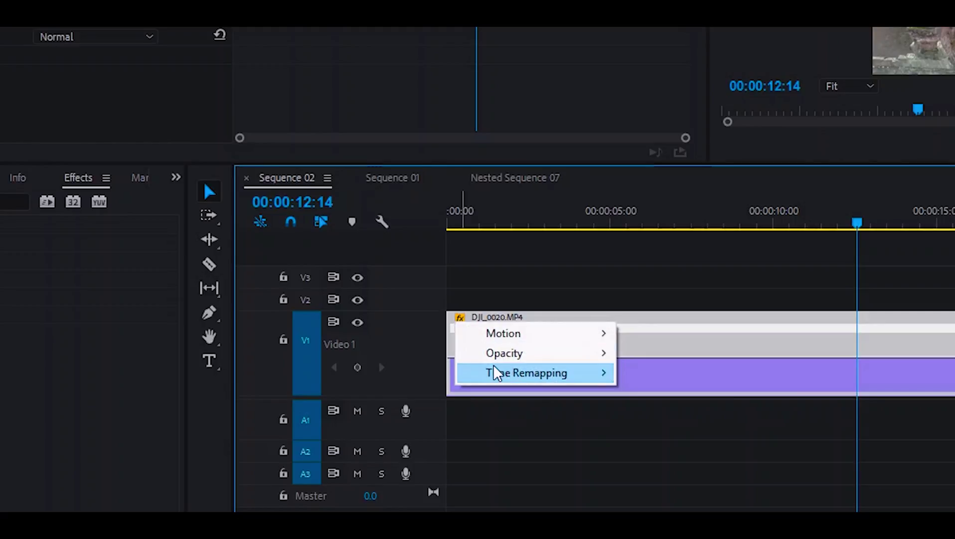
pyautogui.moveTo(497, 371)
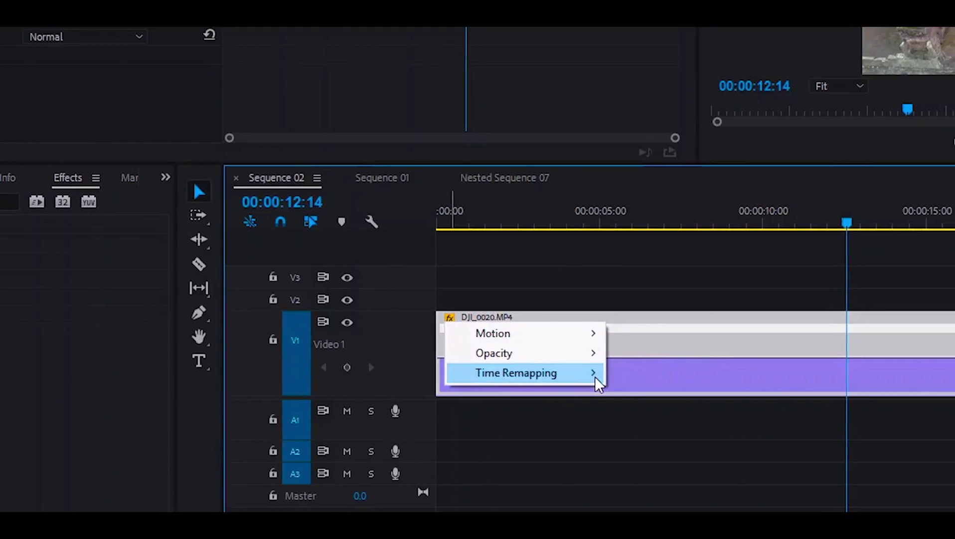
pyautogui.moveTo(598, 383)
pyautogui.click(658, 375)
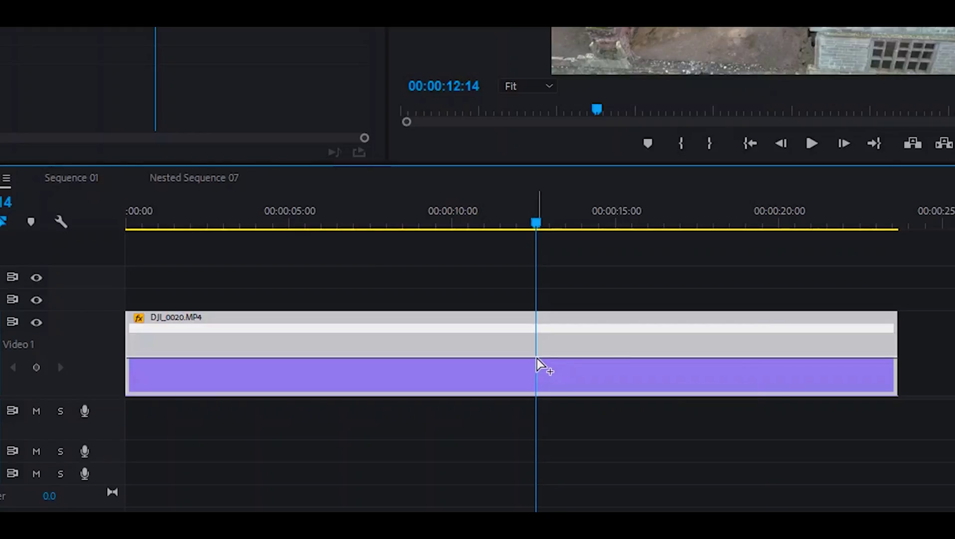
pyautogui.keyDown('ctrl'); pyautogui.click(538, 364); pyautogui.keyUp('ctrl')
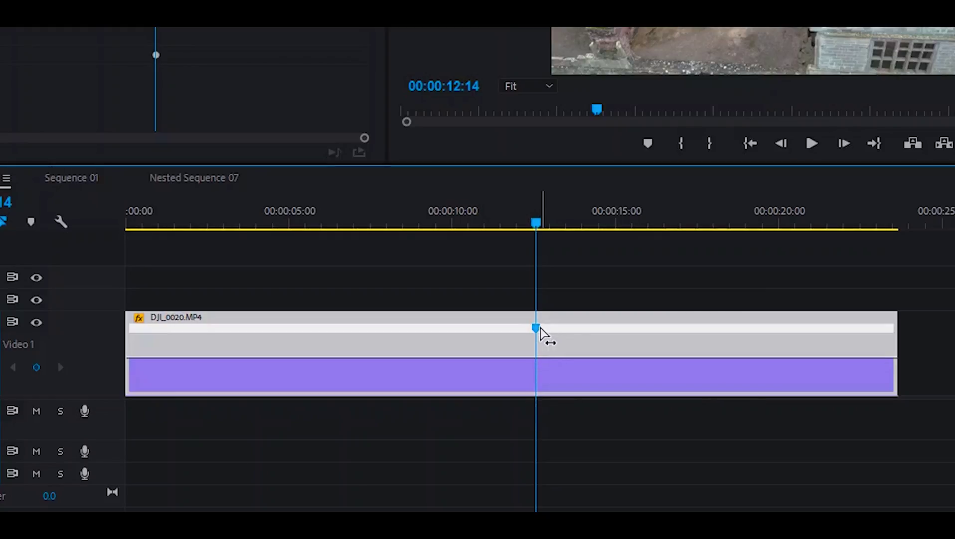
# - Move the playhead to 00:00:20:08 and add a second speed keyframe there
pyautogui.moveTo(536, 224); pyautogui.dragTo(763, 227)
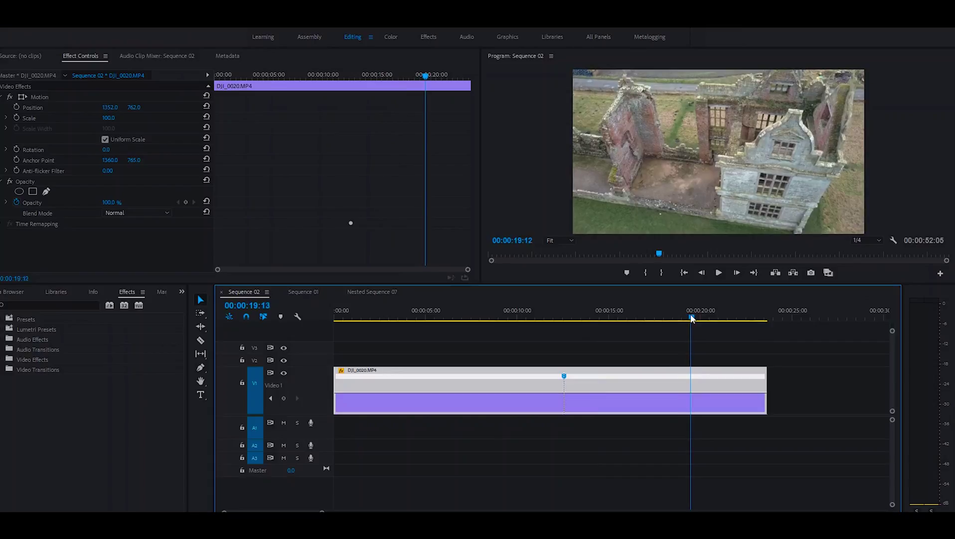
pyautogui.moveTo(691, 318); pyautogui.dragTo(706, 319)
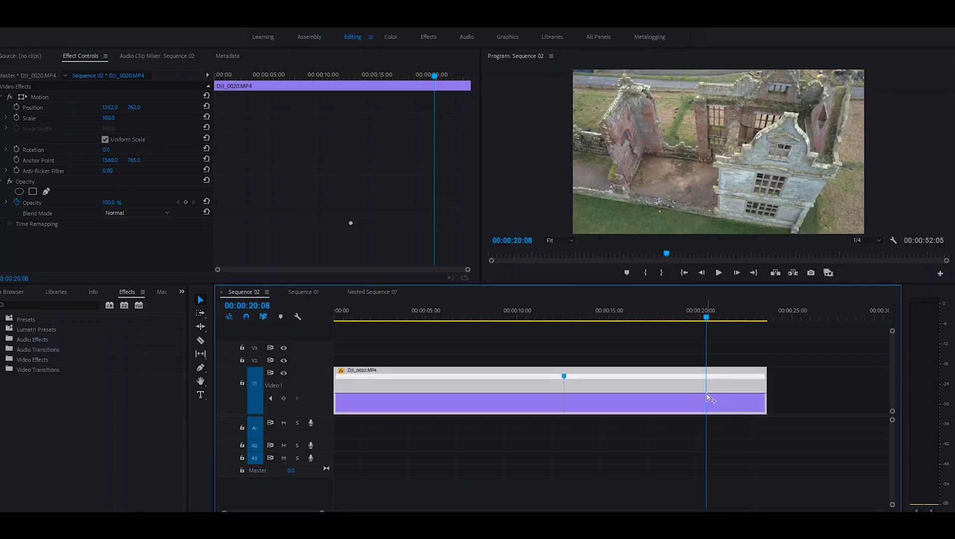
pyautogui.keyDown('ctrl'); pyautogui.click(706, 376); pyautogui.keyUp('ctrl')
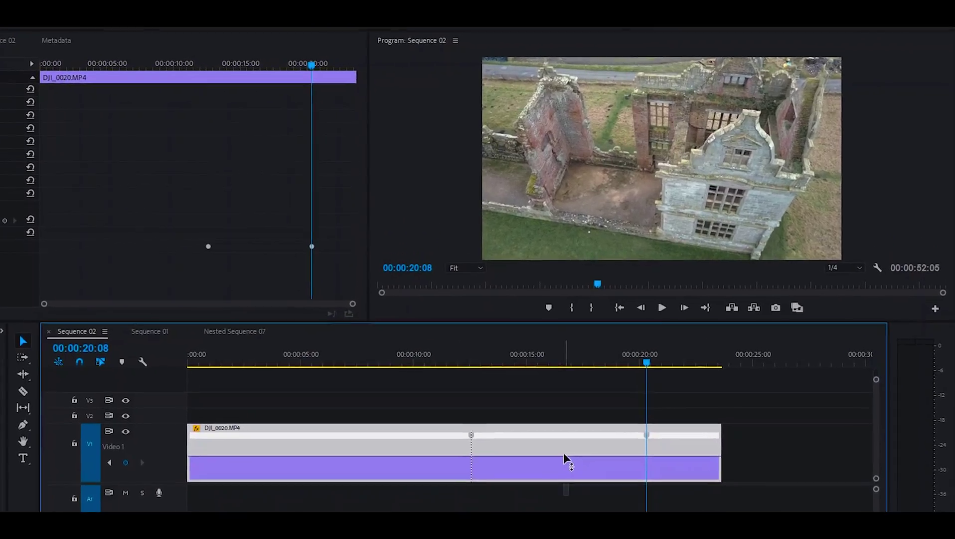
# - Raise the speed band between the two keyframes to 886.00%
pyautogui.moveTo(563, 452); pyautogui.dragTo(559, 358)
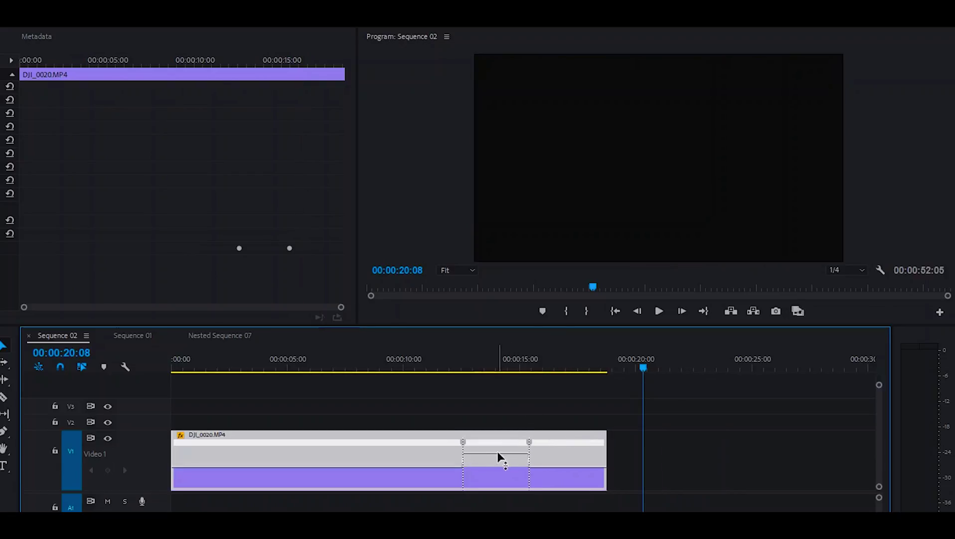
pyautogui.moveTo(497, 455); pyautogui.dragTo(497, 283)
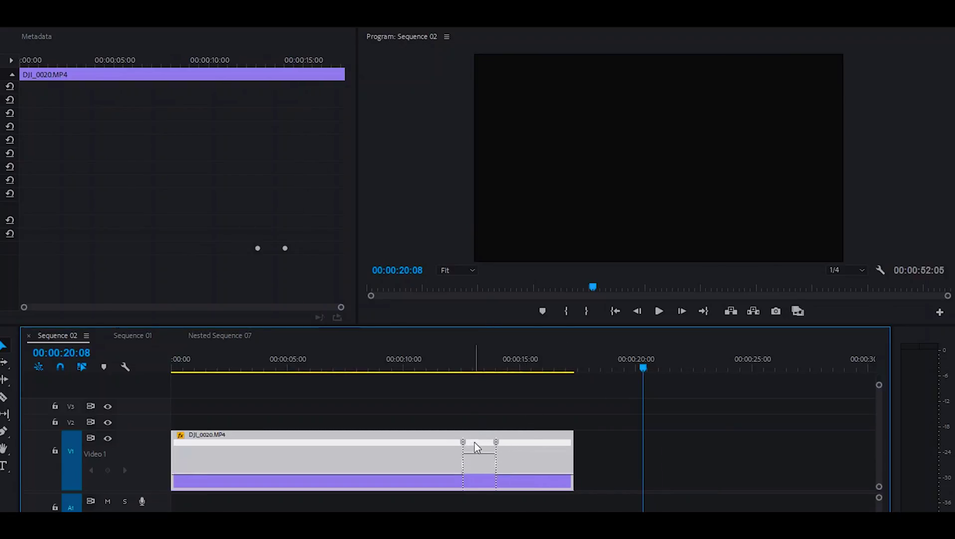
pyautogui.moveTo(478, 453); pyautogui.dragTo(473, 439)
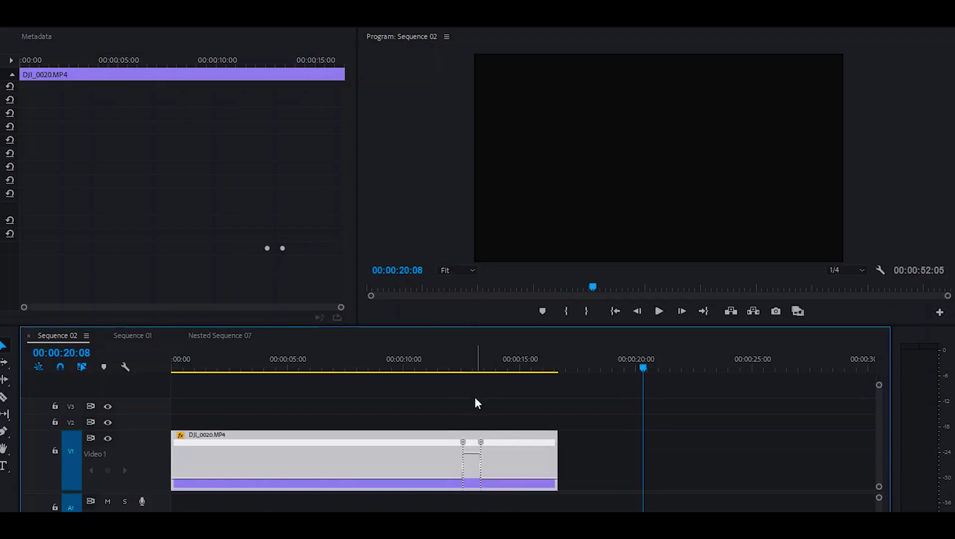
pyautogui.moveTo(474, 368); pyautogui.dragTo(428, 367)
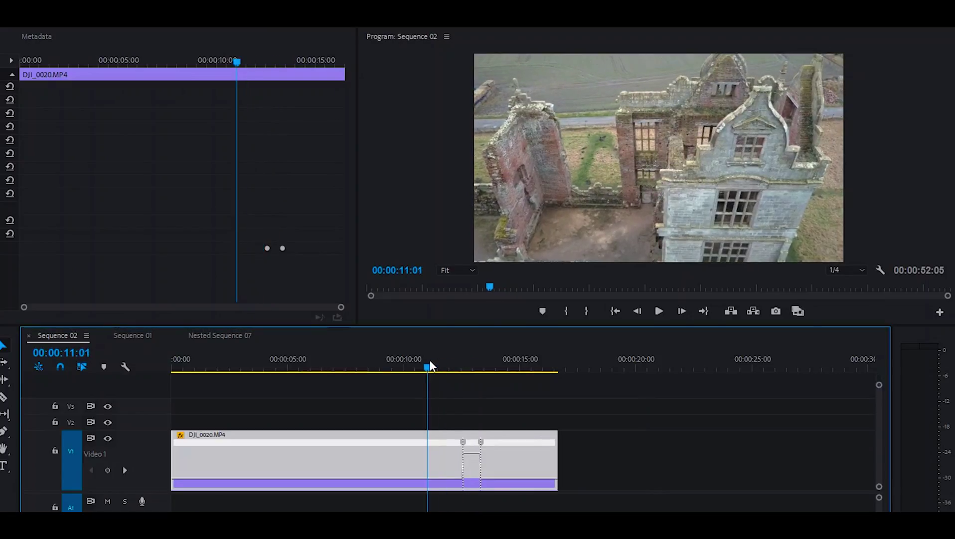
# - Play back the sped-up section from just before the ramp
pyautogui.press('space')
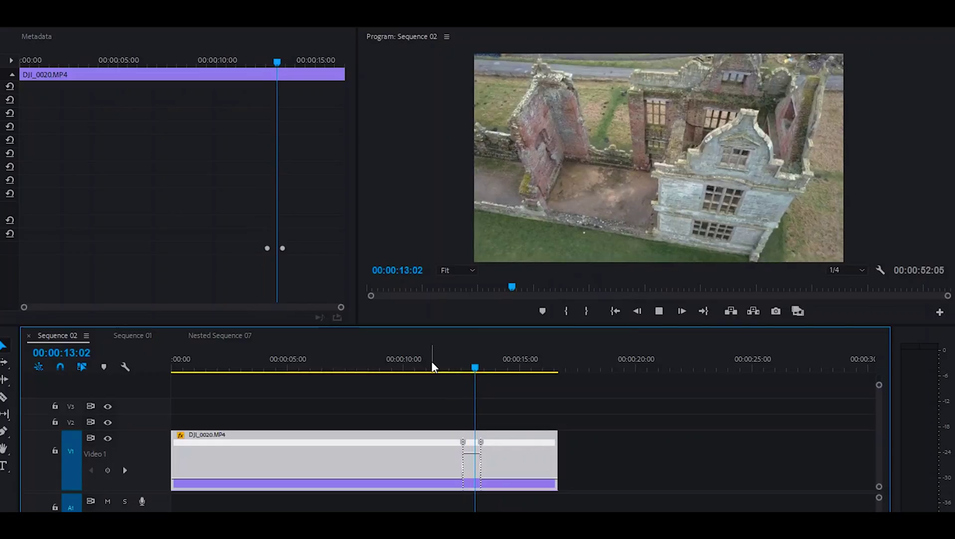
pyautogui.click(443, 365)
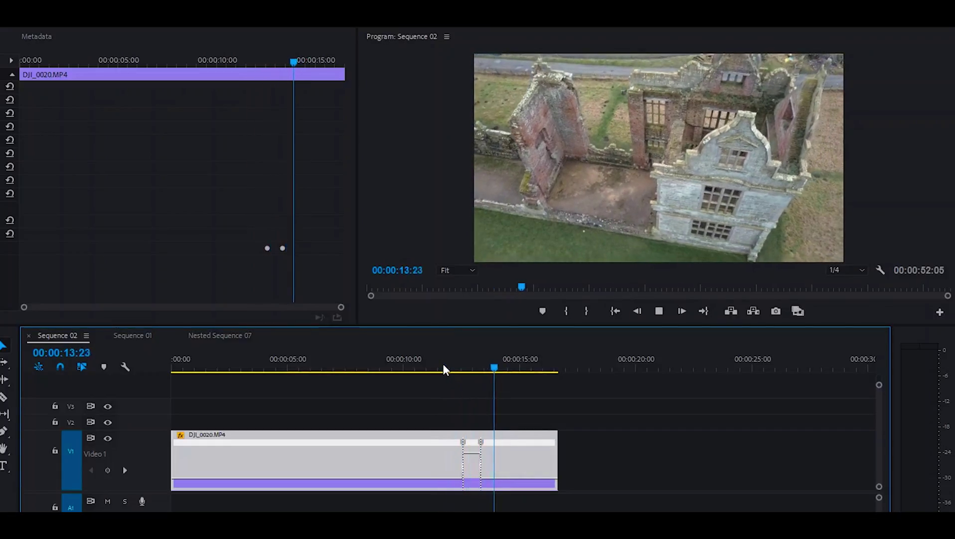
pyautogui.press('space')
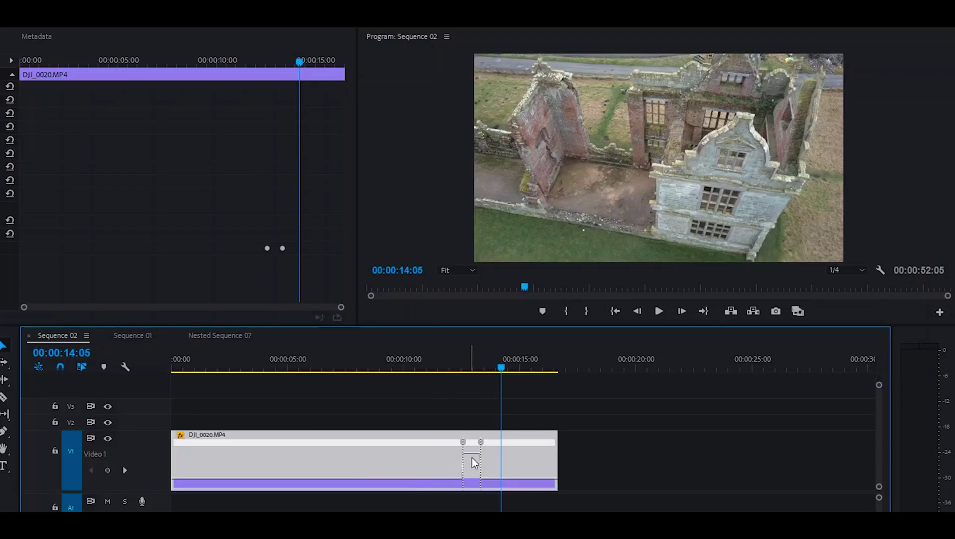
# - Zoom in on the speed keyframes and split both into gradual ramps
pyautogui.moveTo(455, 369); pyautogui.dragTo(490, 370)
pyautogui.press('=')
pyautogui.press('=')
pyautogui.press('=')
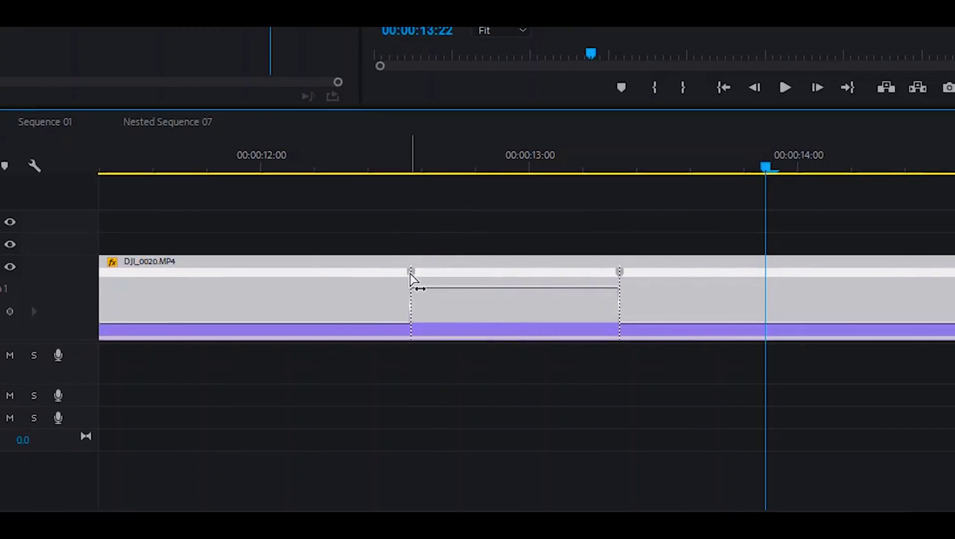
pyautogui.click(411, 272)
pyautogui.moveTo(411, 272); pyautogui.dragTo(452, 272)
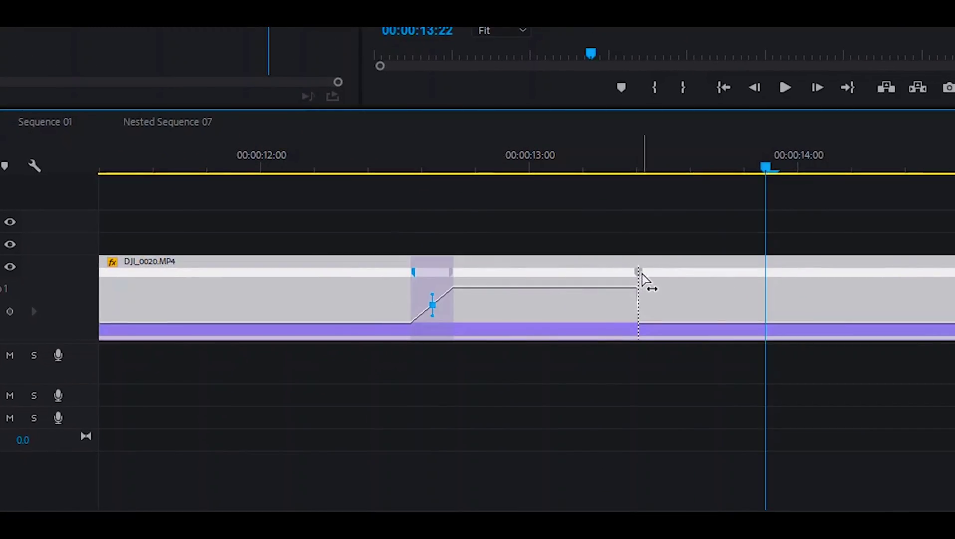
pyautogui.moveTo(640, 272); pyautogui.dragTo(675, 277)
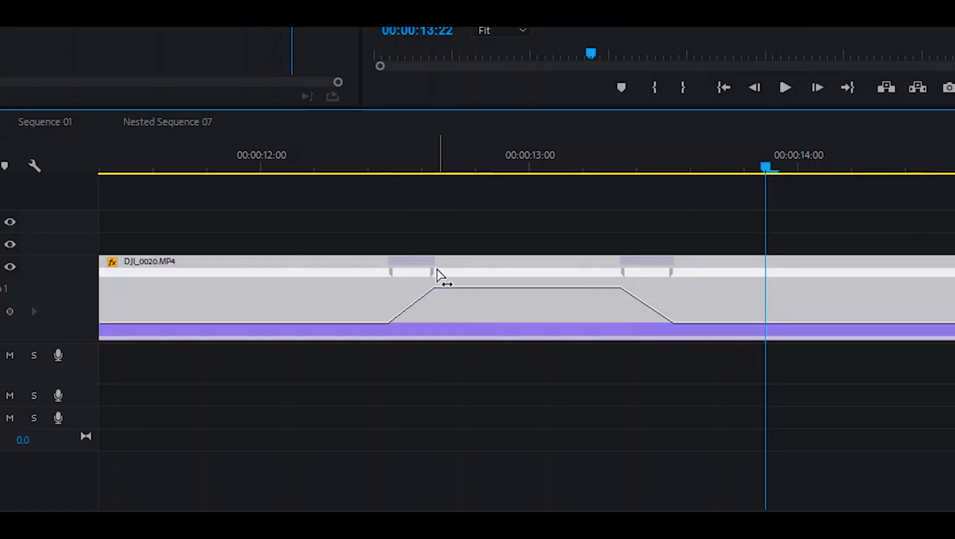
pyautogui.moveTo(444, 277); pyautogui.dragTo(443, 281)
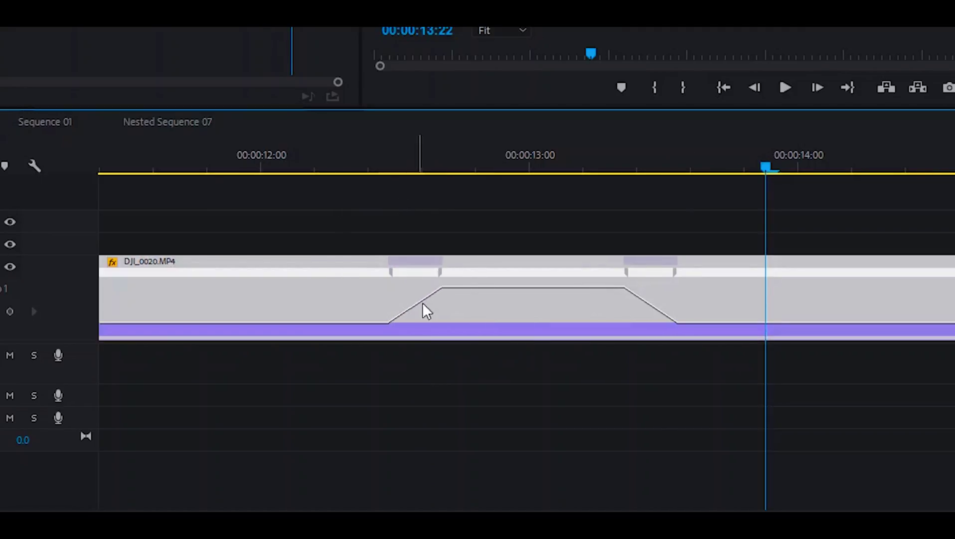
# - Curve the first speed ramp with its Bezier handle, then grab the second ramp's handle
pyautogui.click(442, 279)
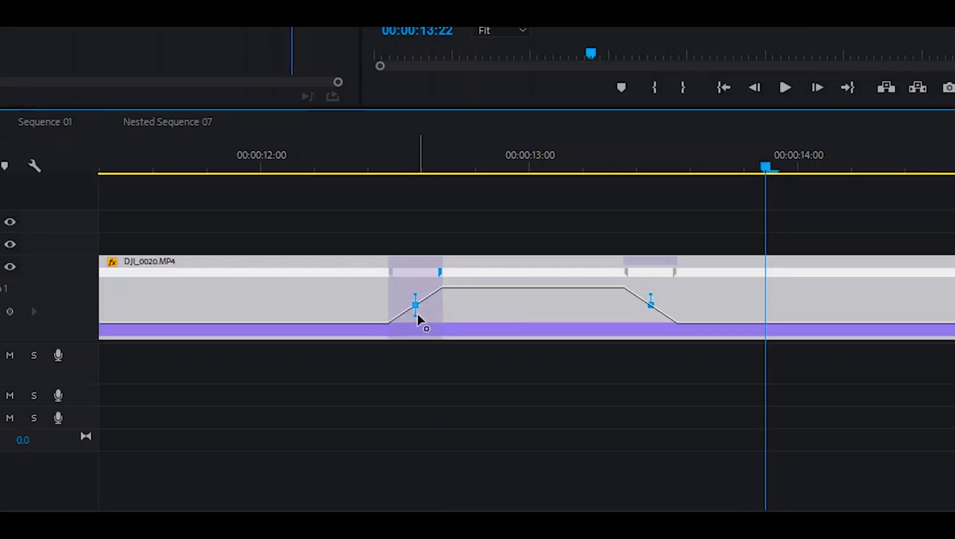
pyautogui.moveTo(412, 313)
pyautogui.mouseDown()
pyautogui.moveTo(393, 314)
pyautogui.moveTo(349, 279)
pyautogui.mouseUp()
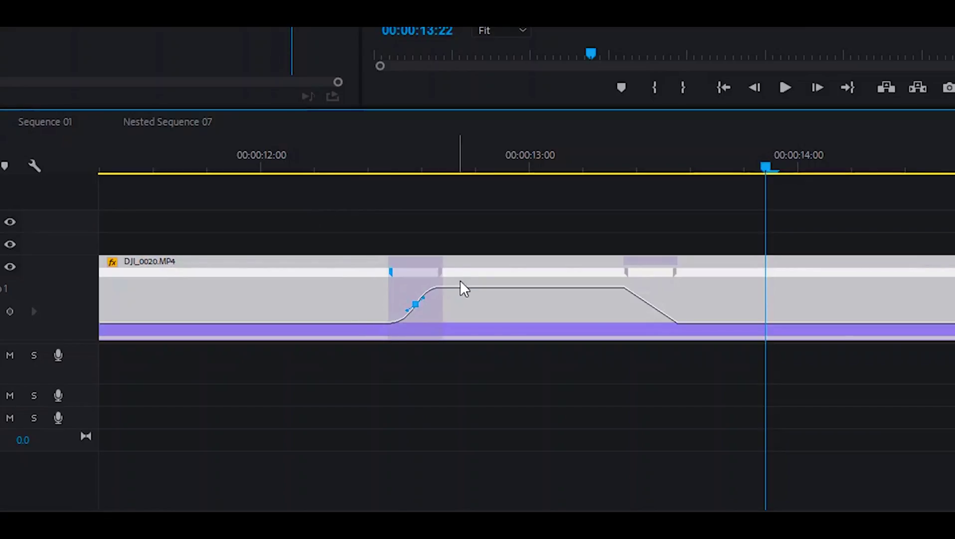
pyautogui.click(675, 272)
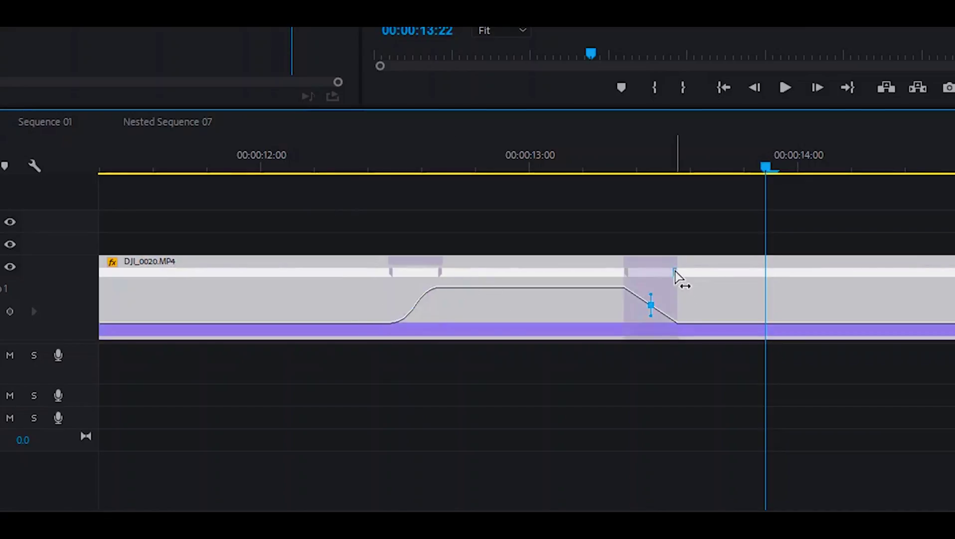
pyautogui.click(652, 314)
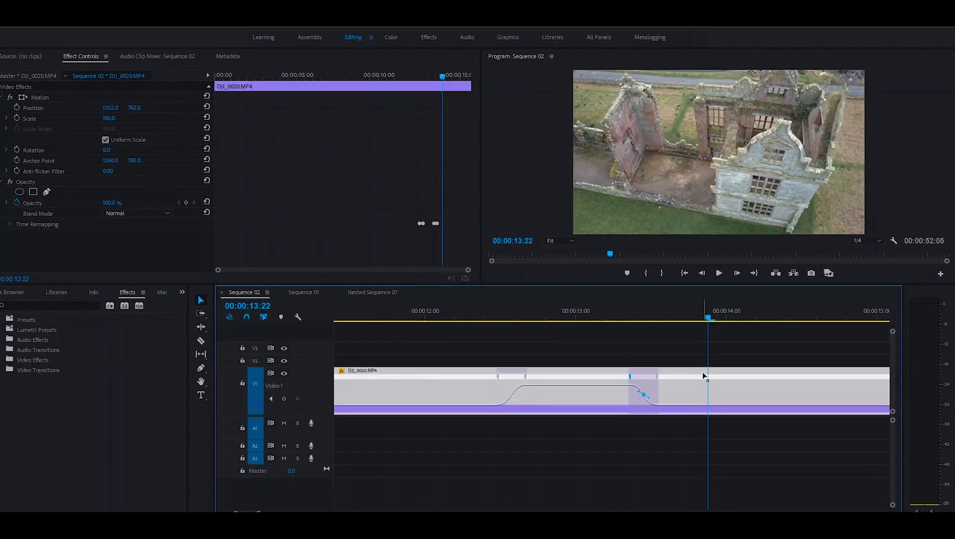
pyautogui.click(474, 314)
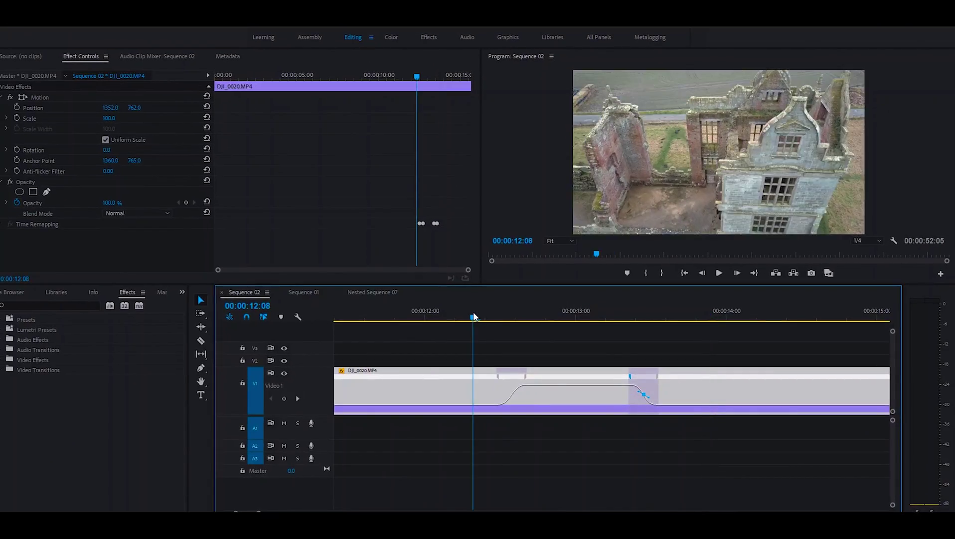
pyautogui.press('space')
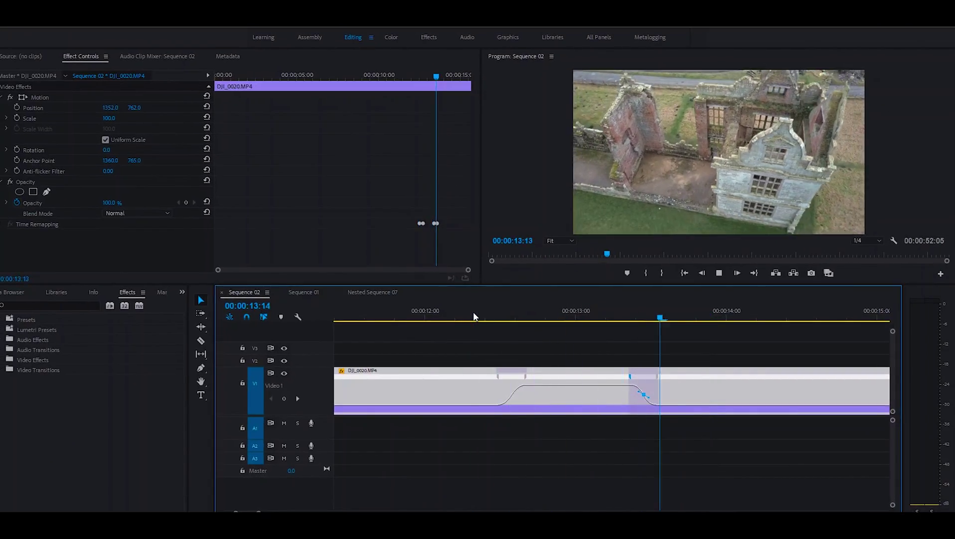
pyautogui.press('space')
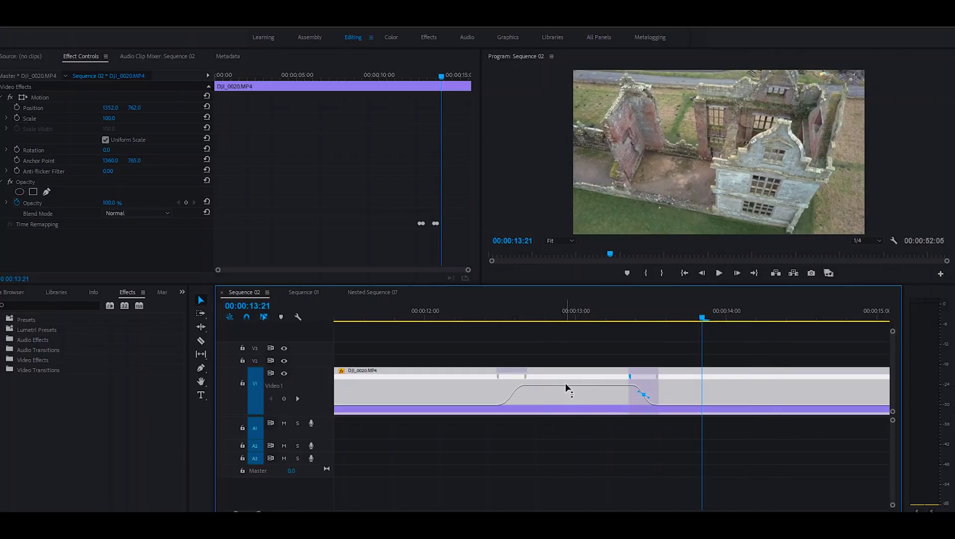
pyautogui.click(569, 385)
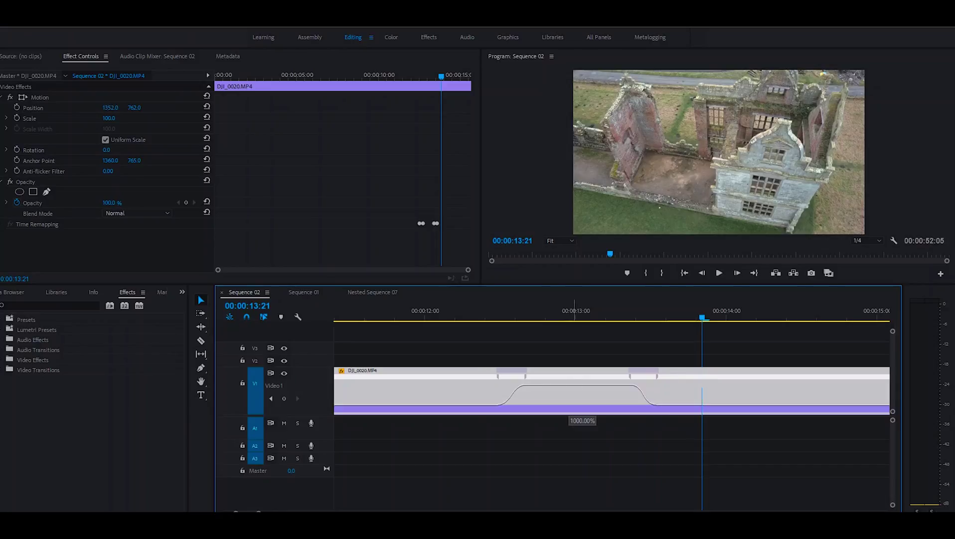
# - Nest the DJI_0020.MP4 clip, keeping the default name Nested Sequence 08
pyautogui.rightClick(569, 405)
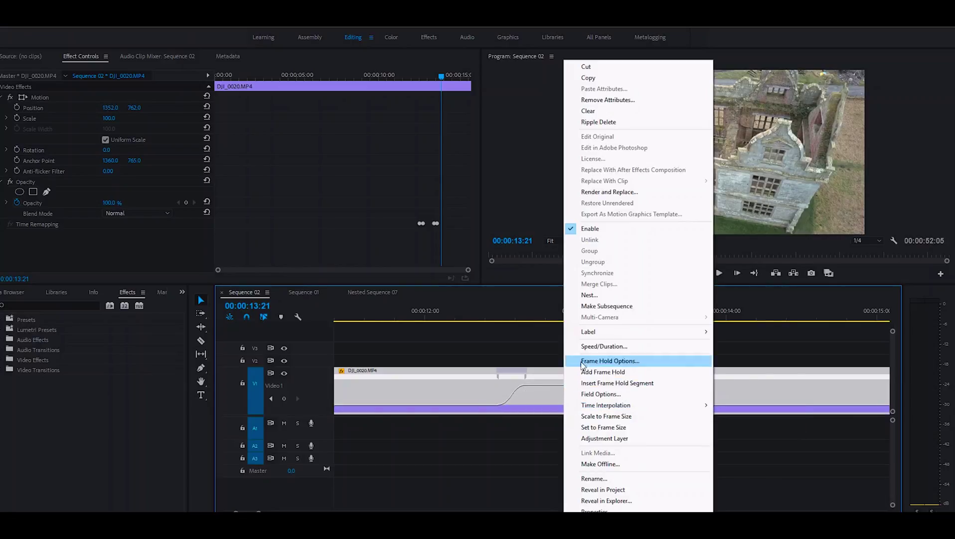
pyautogui.click(588, 294)
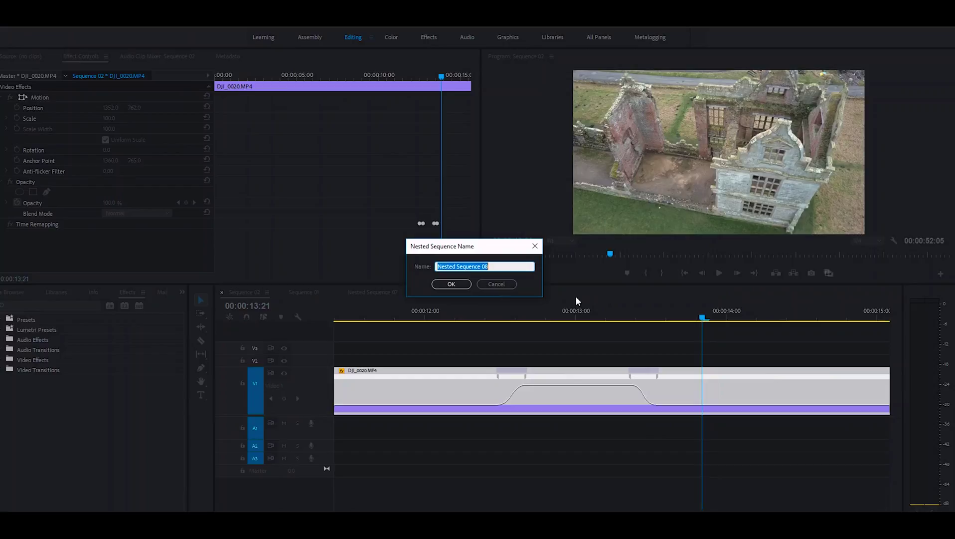
pyautogui.click(457, 283)
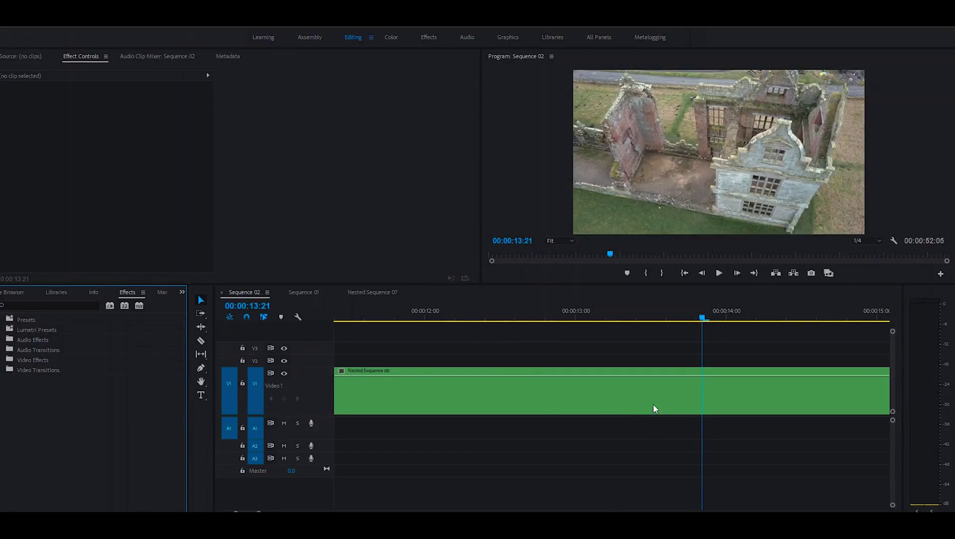
# - Show the Time Remapping speed line and review the footage to find the ramp point near 12:15
pyautogui.click(342, 372)
pyautogui.moveTo(361, 402)
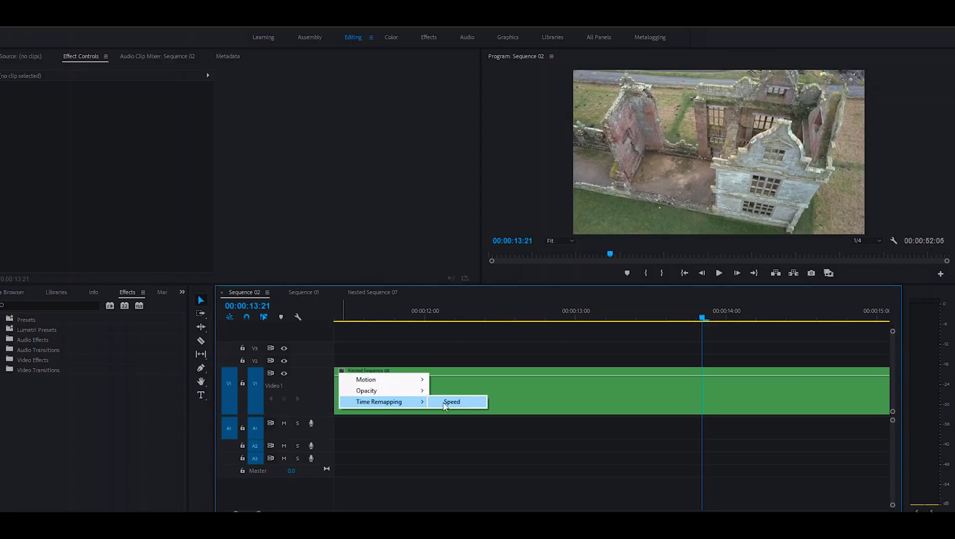
pyautogui.click(452, 402)
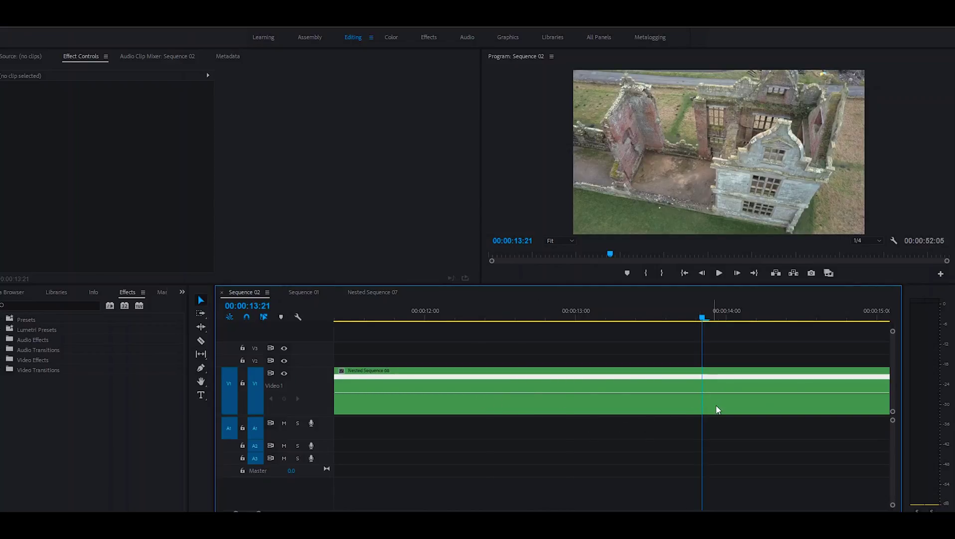
pyautogui.moveTo(704, 321); pyautogui.dragTo(535, 323)
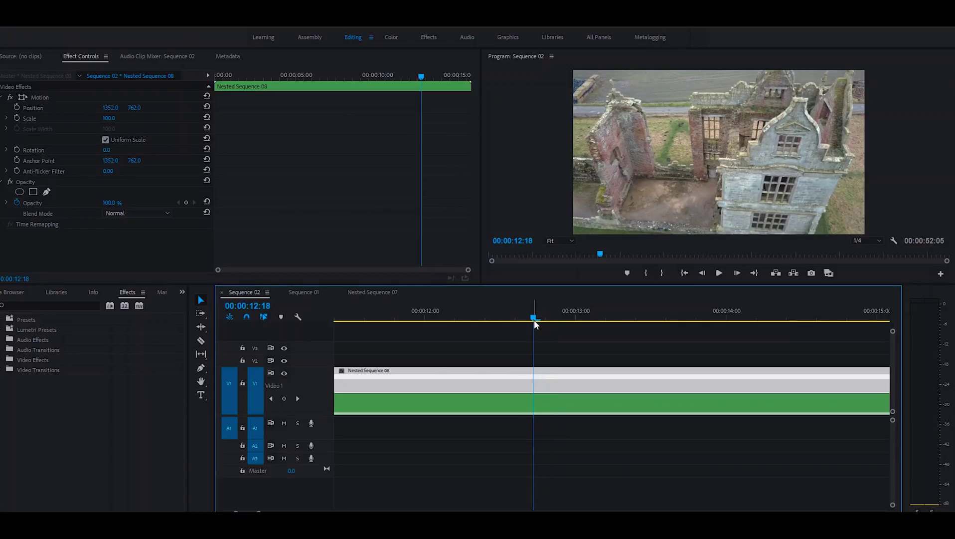
pyautogui.press('space')
pyautogui.press('space')
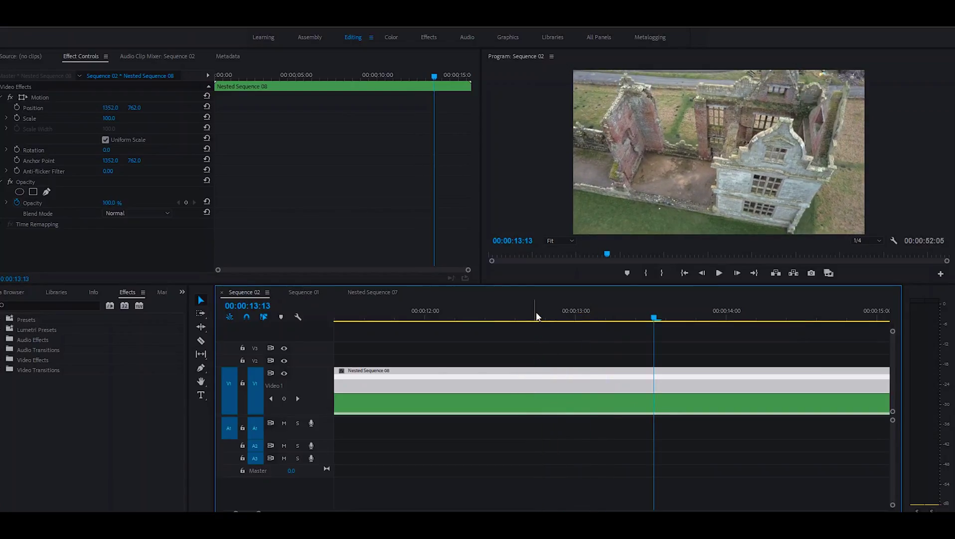
pyautogui.moveTo(536, 315); pyautogui.dragTo(505, 316)
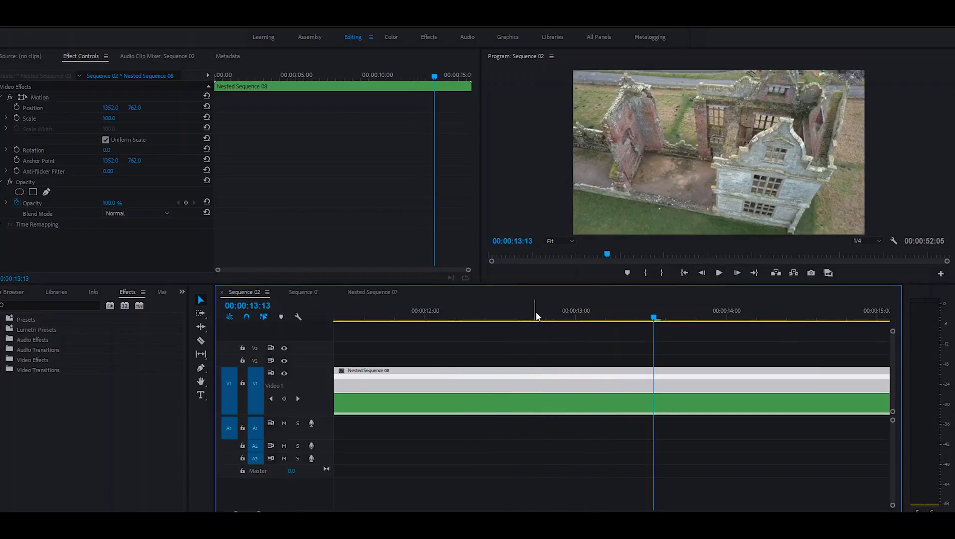
pyautogui.click(512, 315)
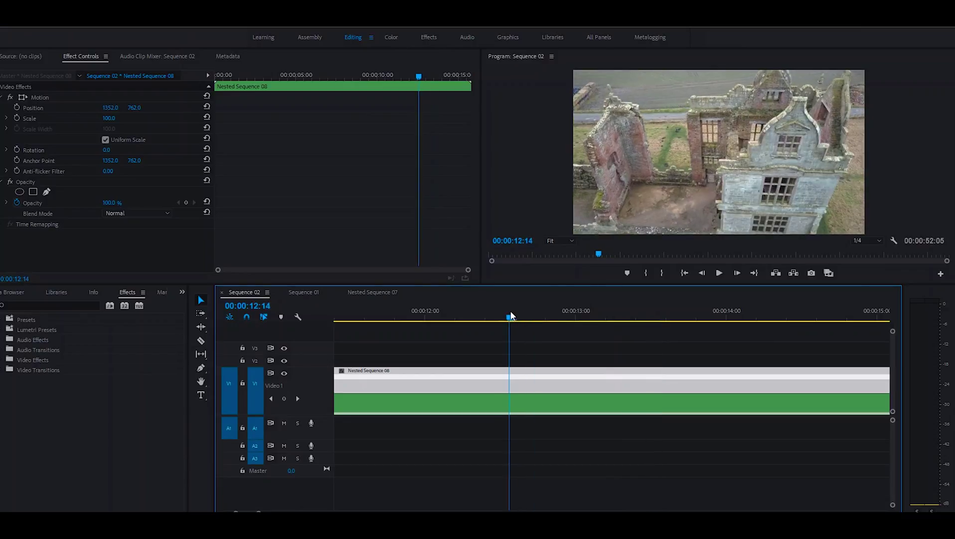
pyautogui.press('space')
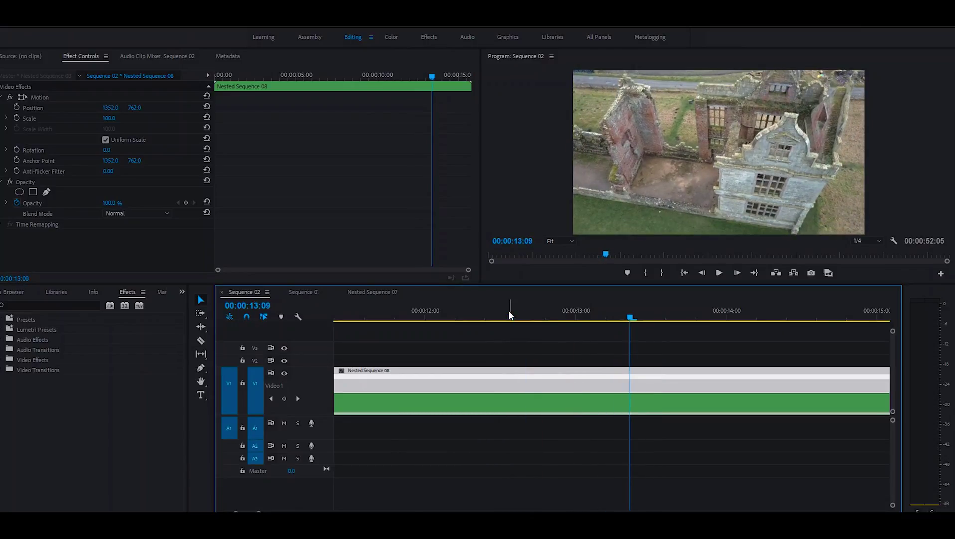
pyautogui.moveTo(510, 315); pyautogui.dragTo(391, 323)
pyautogui.press('space')
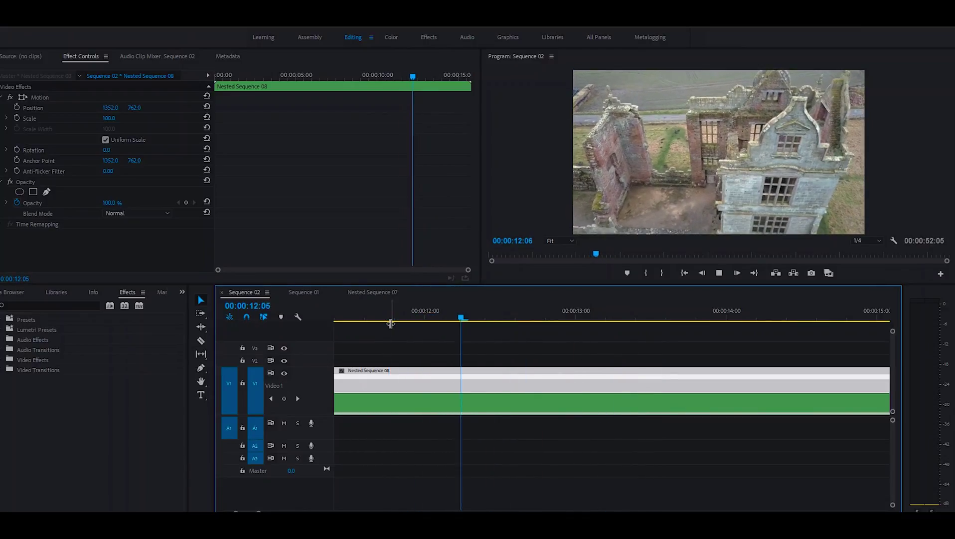
pyautogui.press('space')
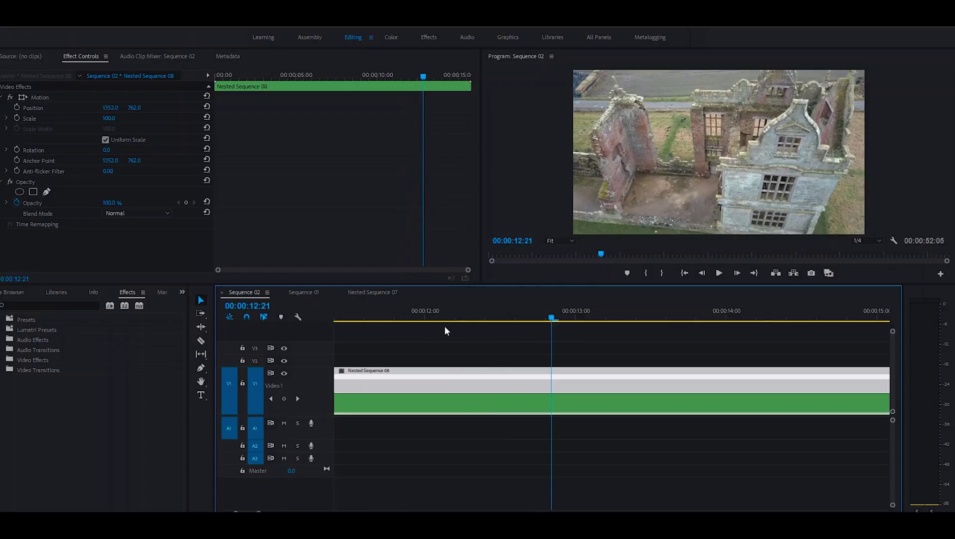
pyautogui.click(504, 309)
# - Add speed keyframes at 12:15 and 13:13, raise the speed to 154%, and spread into a ramp
pyautogui.keyDown('ctrl'); pyautogui.click(498, 395); pyautogui.keyUp('ctrl')
pyautogui.keyDown('ctrl'); pyautogui.click(653, 397); pyautogui.keyUp('ctrl')
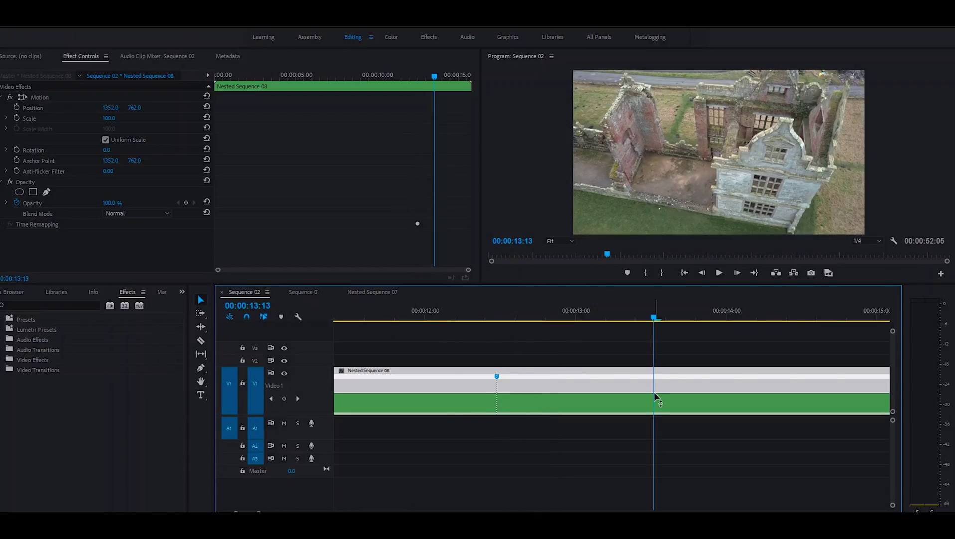
pyautogui.keyDown('ctrl'); pyautogui.click(654, 394); pyautogui.keyUp('ctrl')
pyautogui.moveTo(571, 392); pyautogui.dragTo(571, 378)
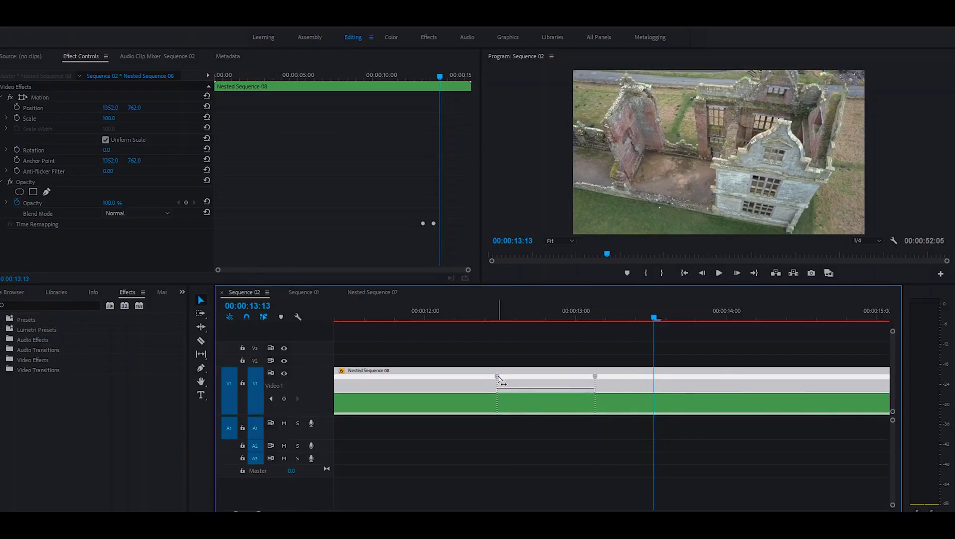
pyautogui.moveTo(500, 379); pyautogui.dragTo(515, 379)
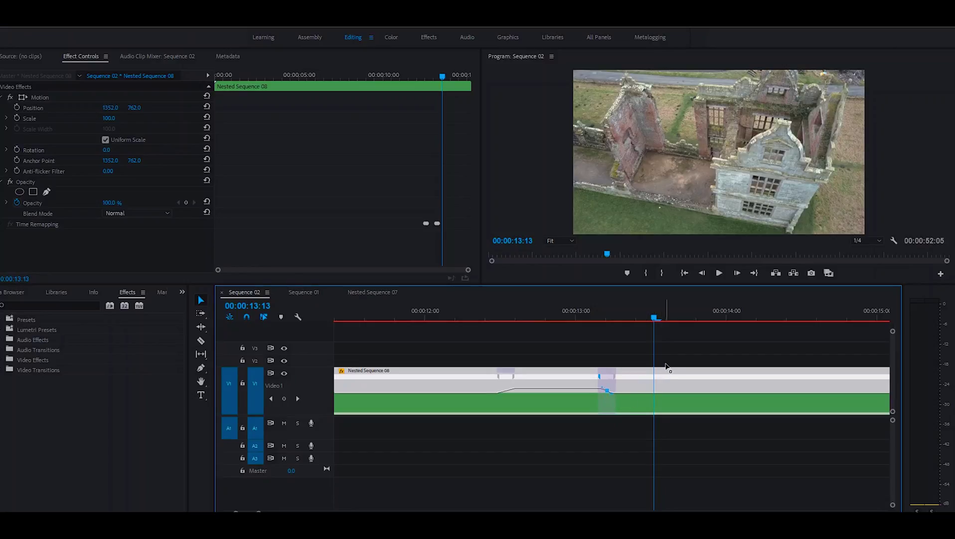
# - Preview the speed ramp several times from around 11:21 to 14:00
pyautogui.click(507, 375)
pyautogui.click(478, 315)
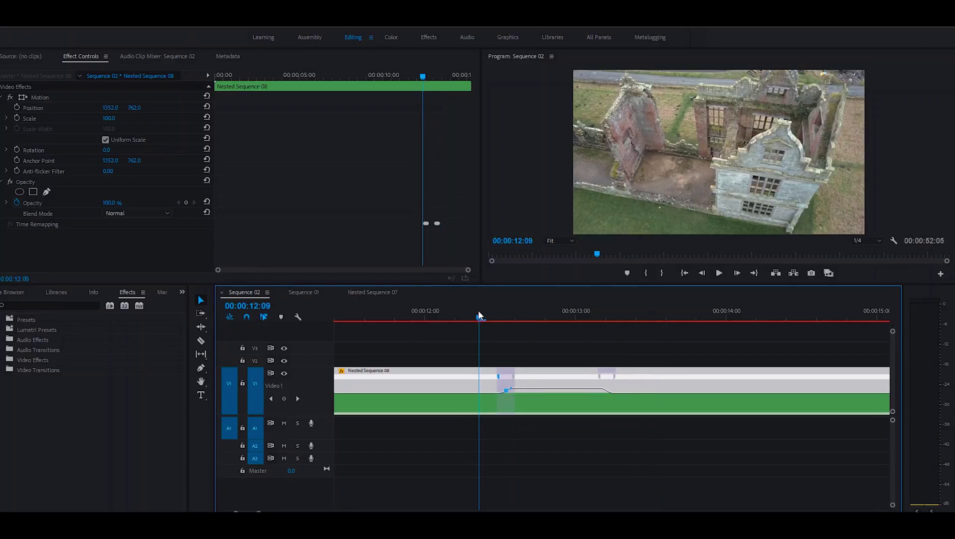
pyautogui.press('space')
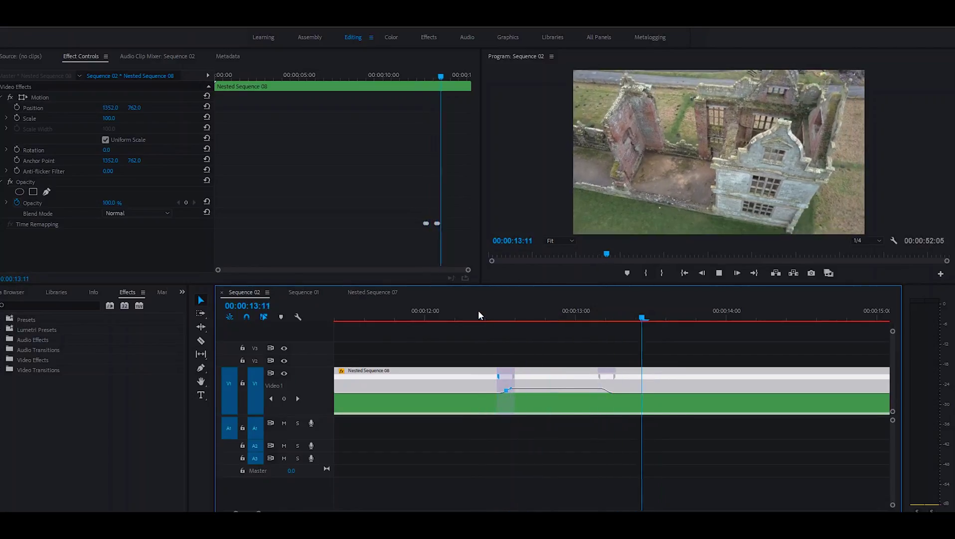
pyautogui.click(398, 319)
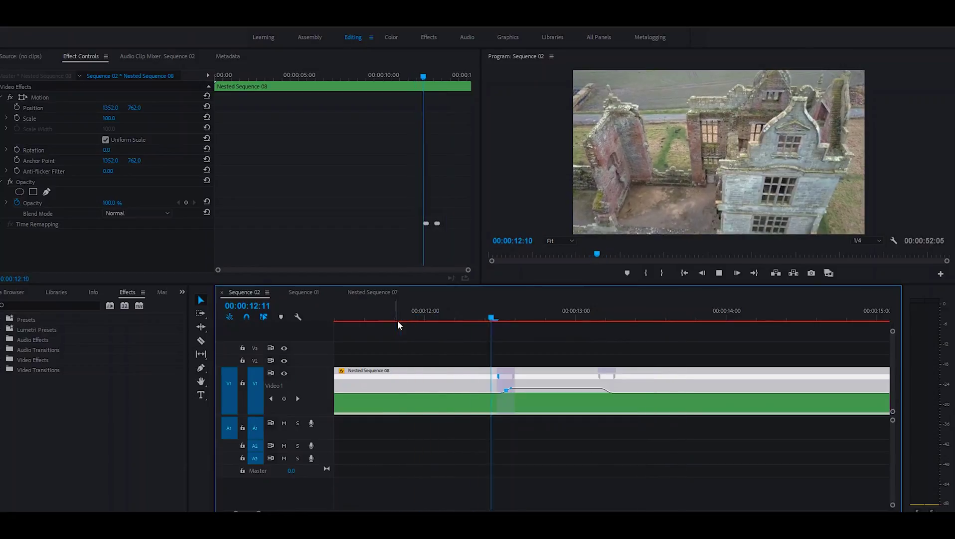
pyautogui.press('space')
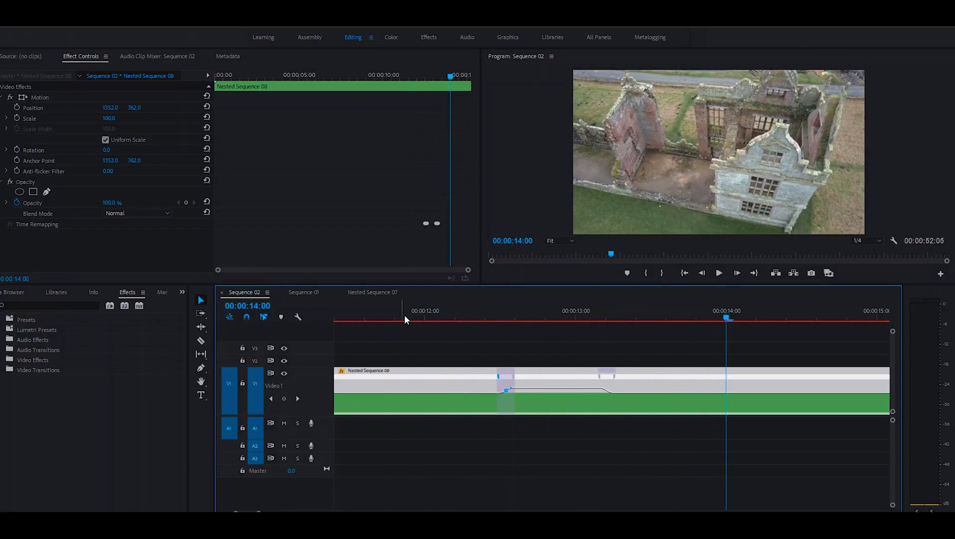
pyautogui.click(405, 318)
pyautogui.press('space')
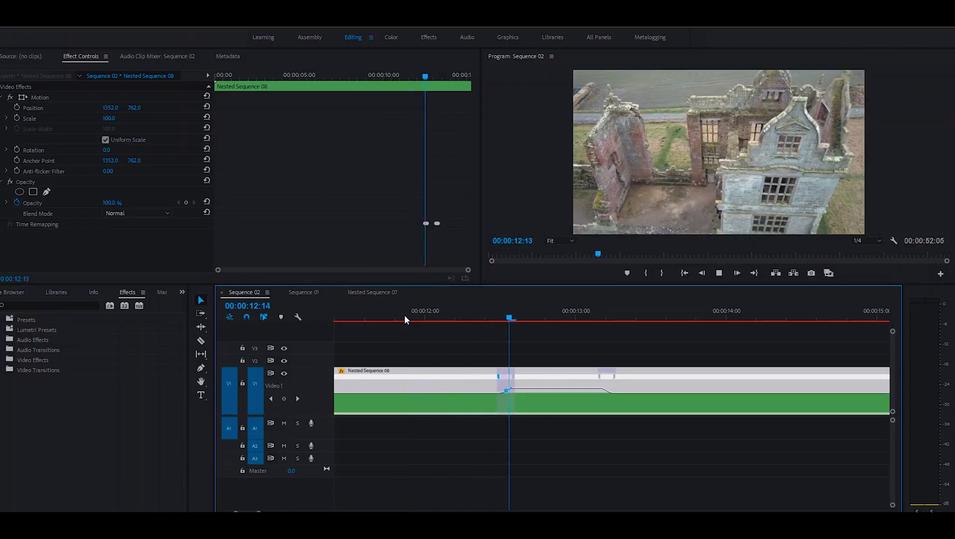
pyautogui.press('space')
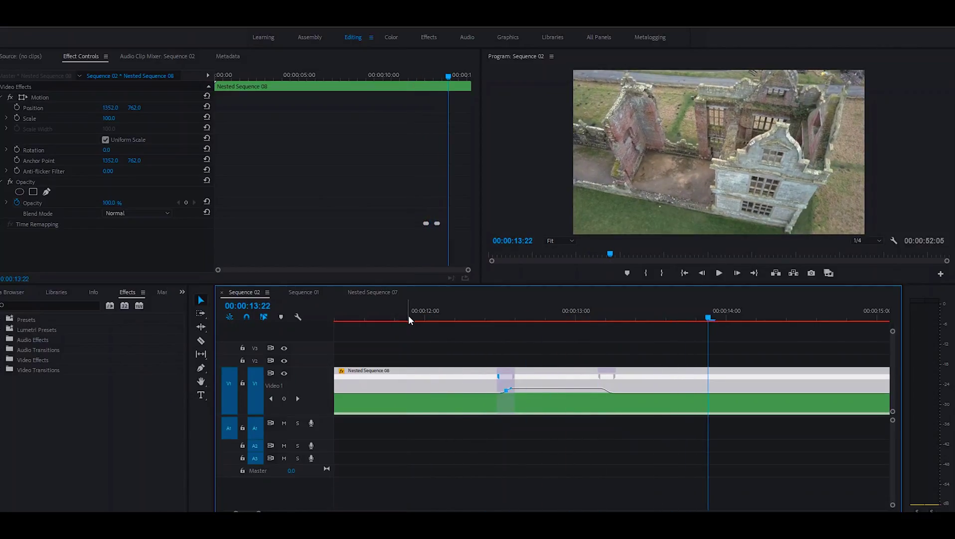
pyautogui.click(467, 314)
pyautogui.moveTo(462, 313); pyautogui.dragTo(420, 313)
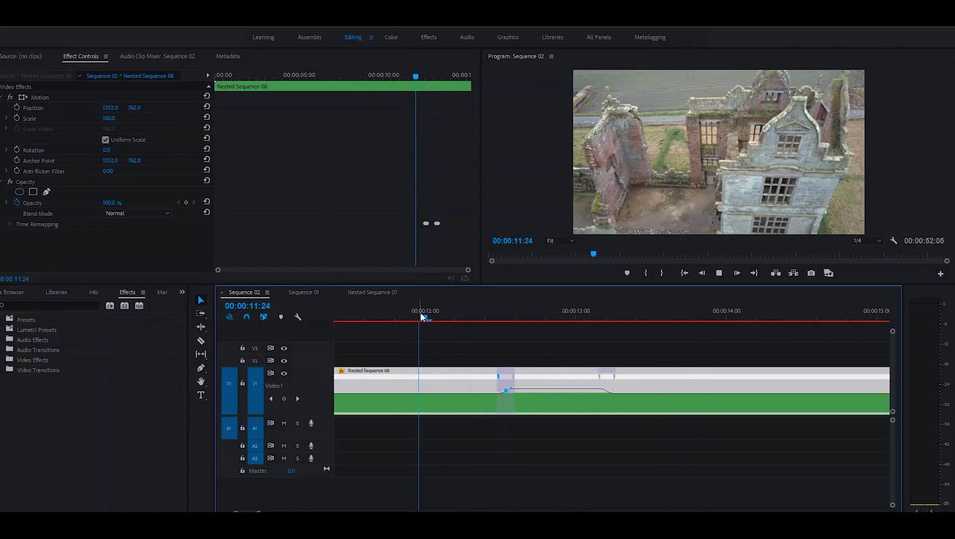
pyautogui.press('space')
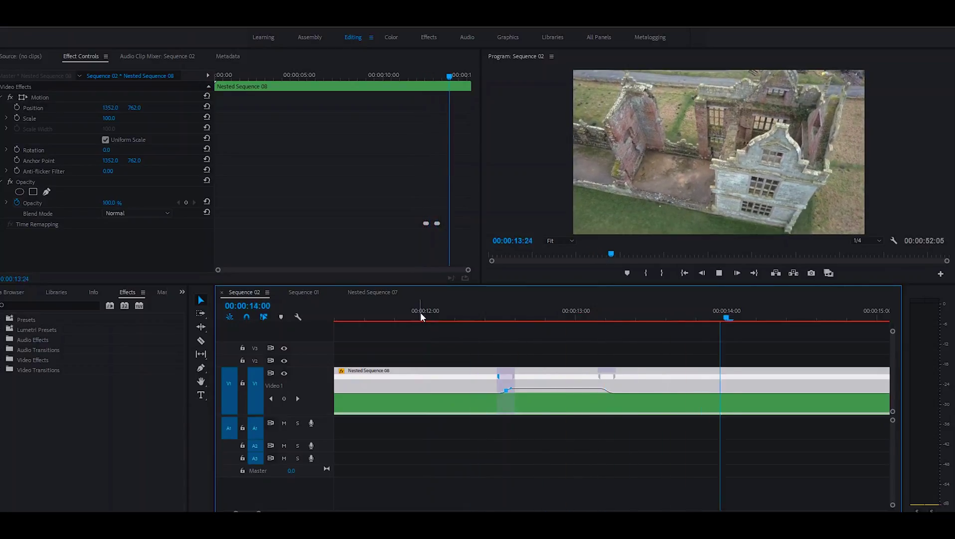
pyautogui.press('space')
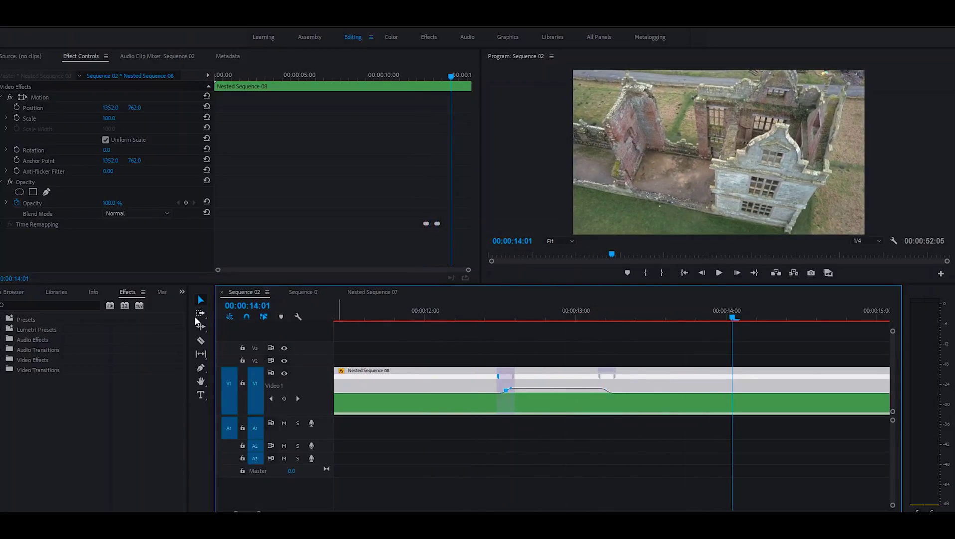
# - Create a new adjustment layer from the Project panel's New Item menu
pyautogui.click(186, 295)
pyautogui.click(199, 304)
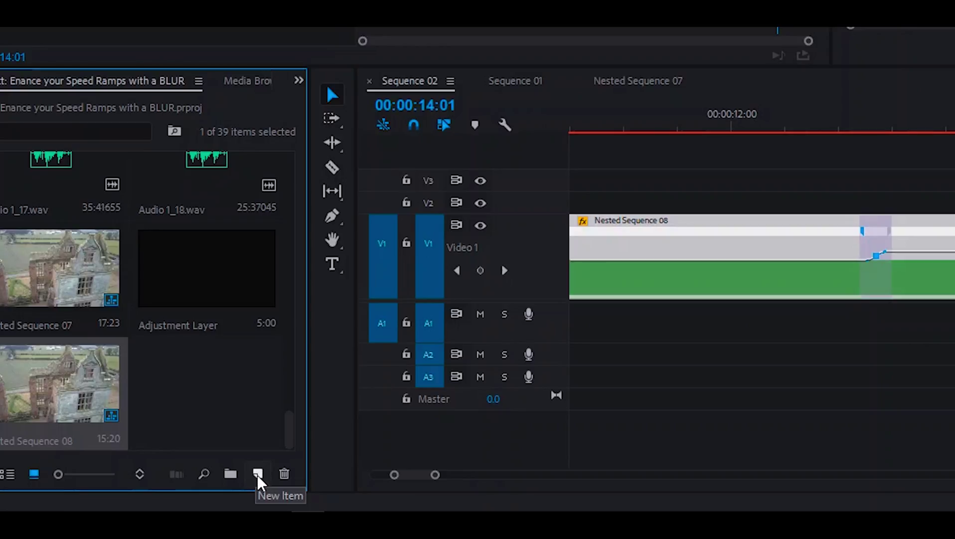
pyautogui.click(258, 475)
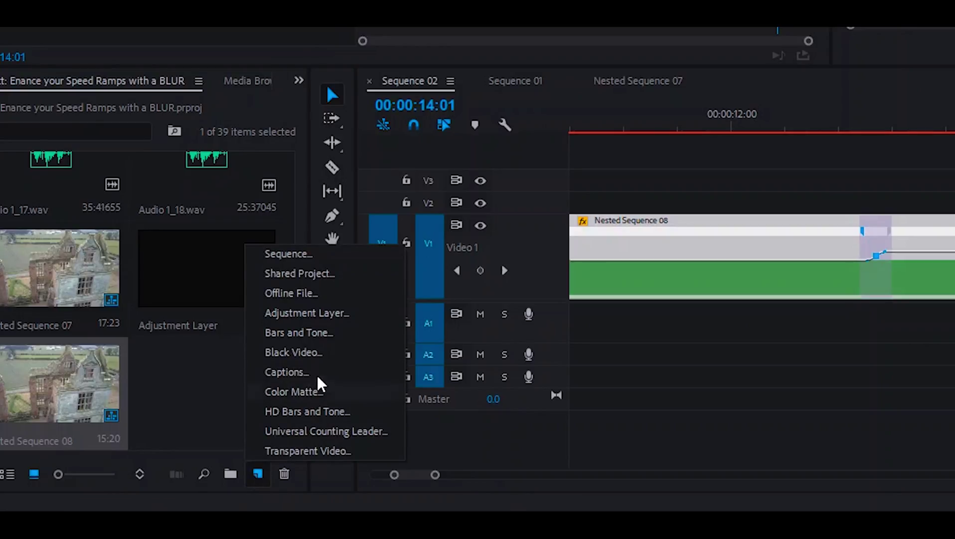
pyautogui.click(304, 315)
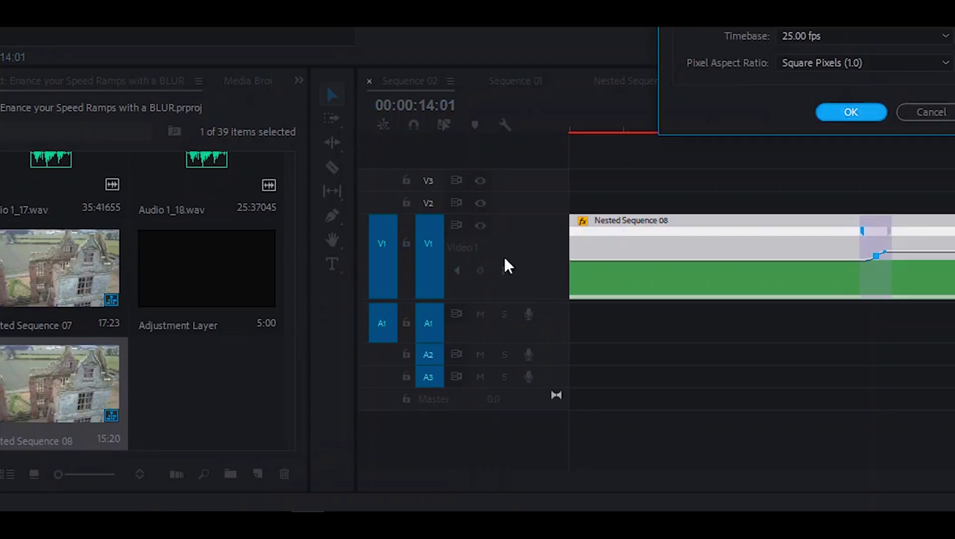
pyautogui.click(831, 115)
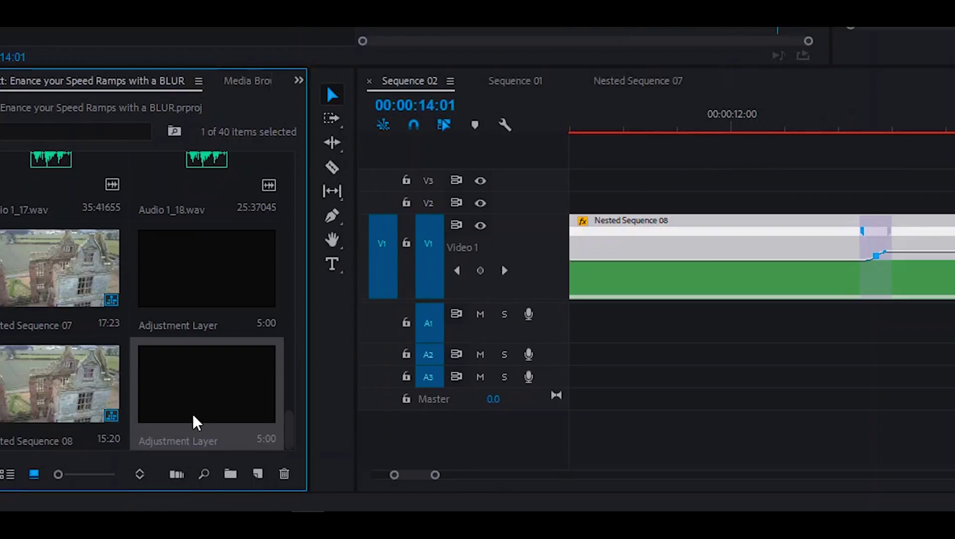
# - Place the adjustment layer on V2 and trim it to cover the speed ramp
pyautogui.moveTo(184, 397); pyautogui.dragTo(533, 361)
pyautogui.moveTo(102, 397); pyautogui.dragTo(693, 267)
pyautogui.moveTo(825, 265); pyautogui.dragTo(349, 267)
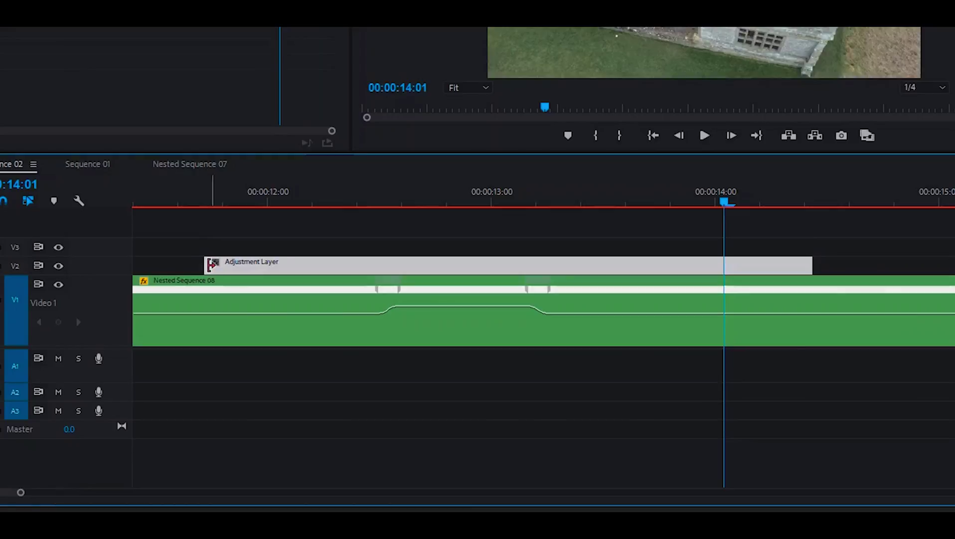
pyautogui.moveTo(205, 265); pyautogui.dragTo(374, 271)
pyautogui.moveTo(813, 265); pyautogui.dragTo(553, 267)
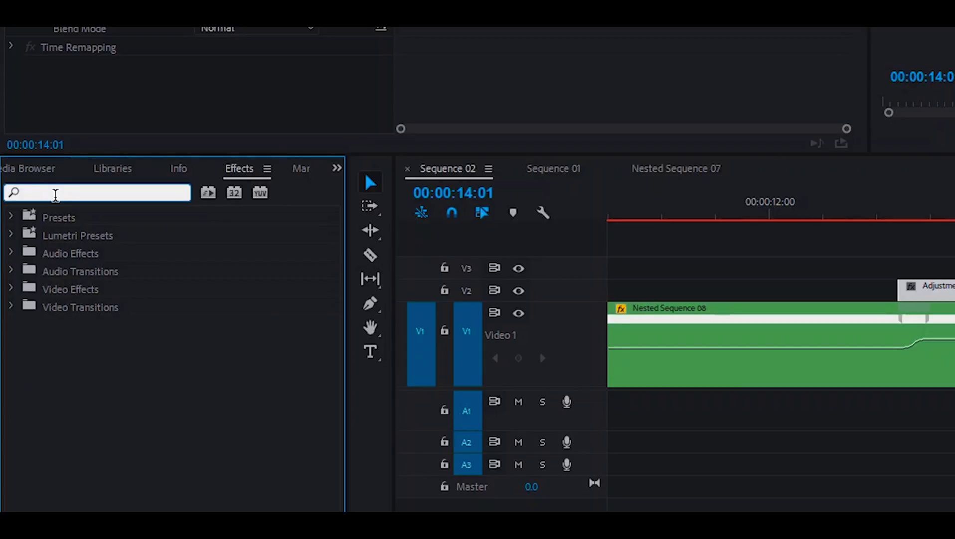
# - Apply Directional Blur to the adjustment layer and return the playhead to about 12:13
pyautogui.write('direction')
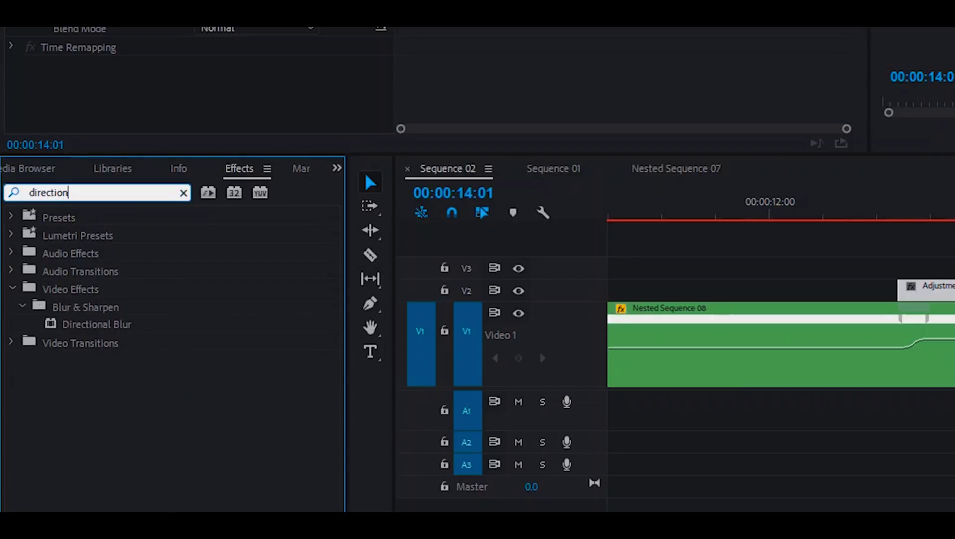
pyautogui.write('al blur')
pyautogui.moveTo(73, 329); pyautogui.dragTo(947, 290)
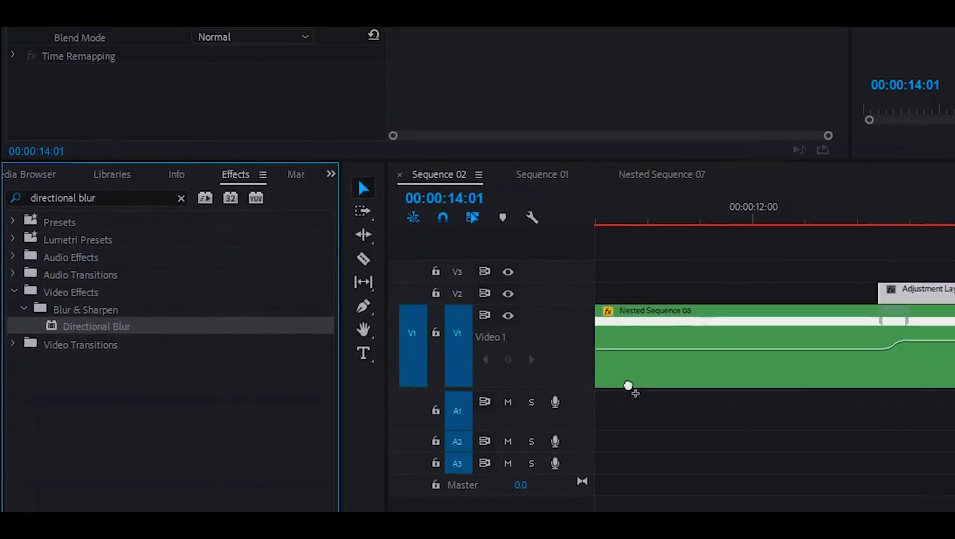
pyautogui.moveTo(711, 338); pyautogui.dragTo(710, 339)
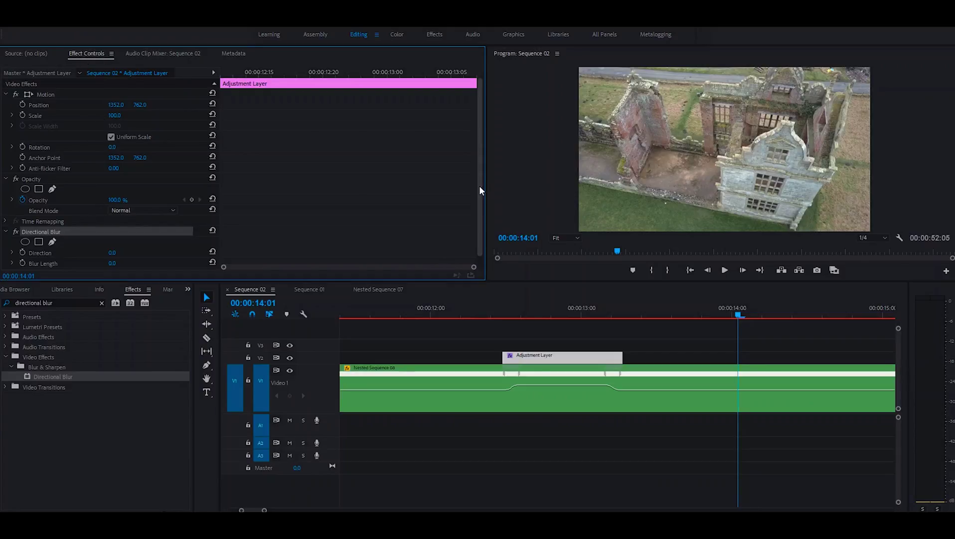
pyautogui.moveTo(479, 186); pyautogui.dragTo(478, 199)
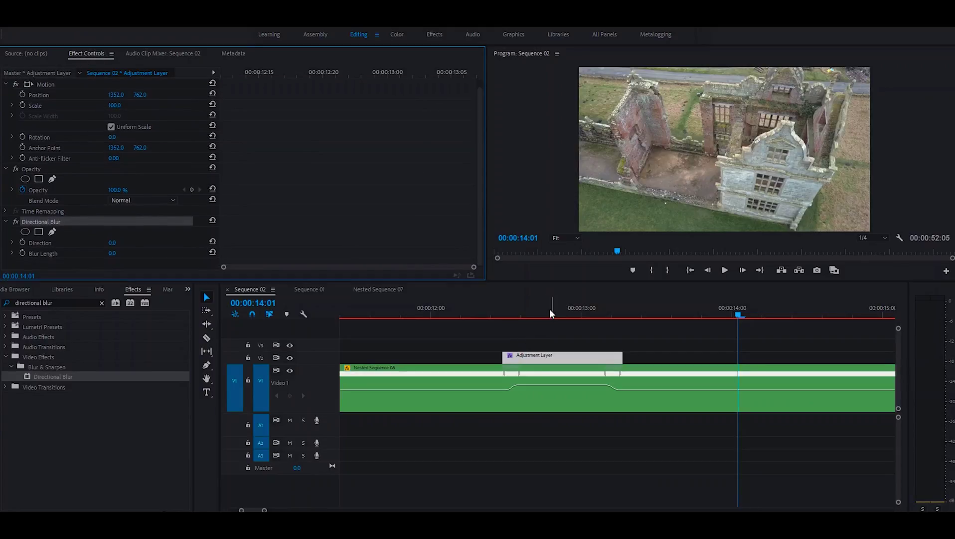
pyautogui.moveTo(550, 310); pyautogui.dragTo(510, 315)
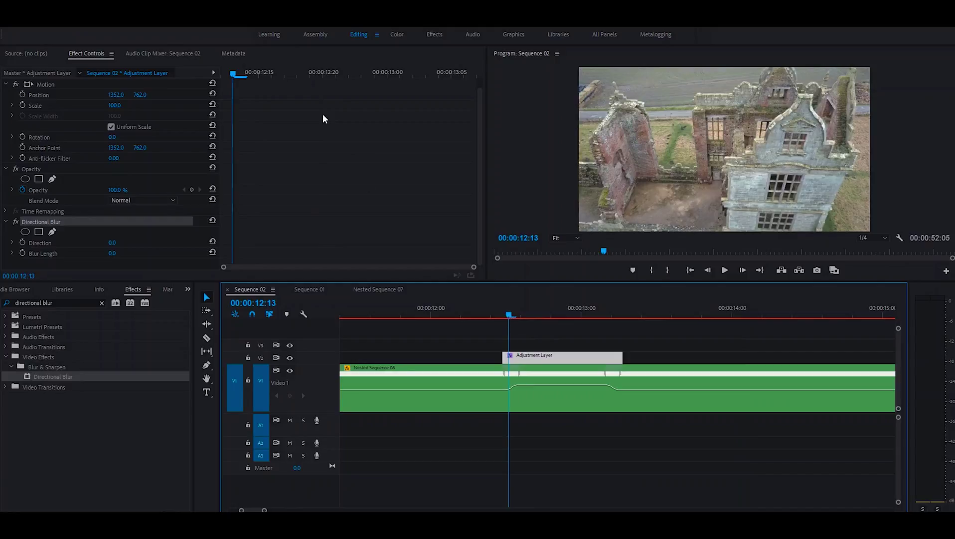
# - Add Blur Length keyframes at the layer start, 12:21 and 13:06
pyautogui.moveTo(233, 73); pyautogui.dragTo(223, 74)
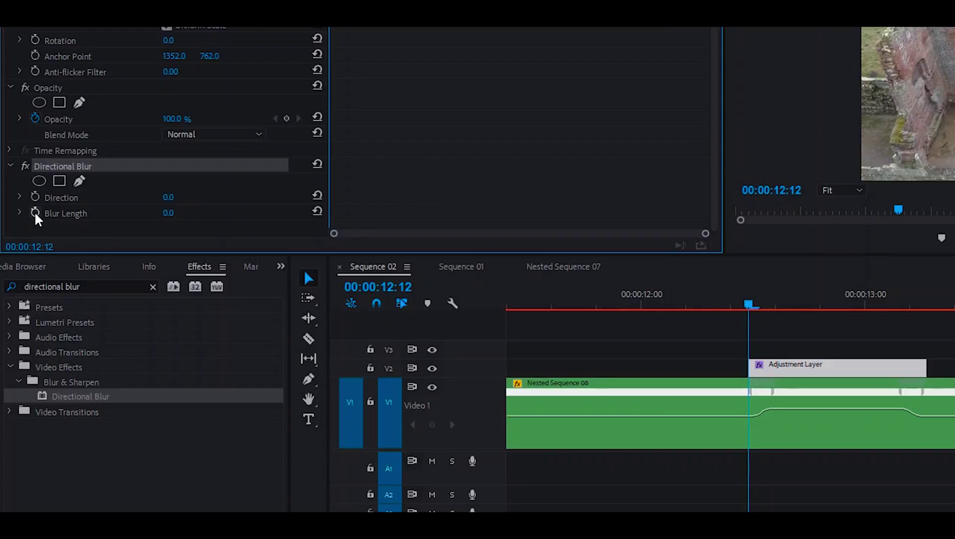
pyautogui.click(35, 213)
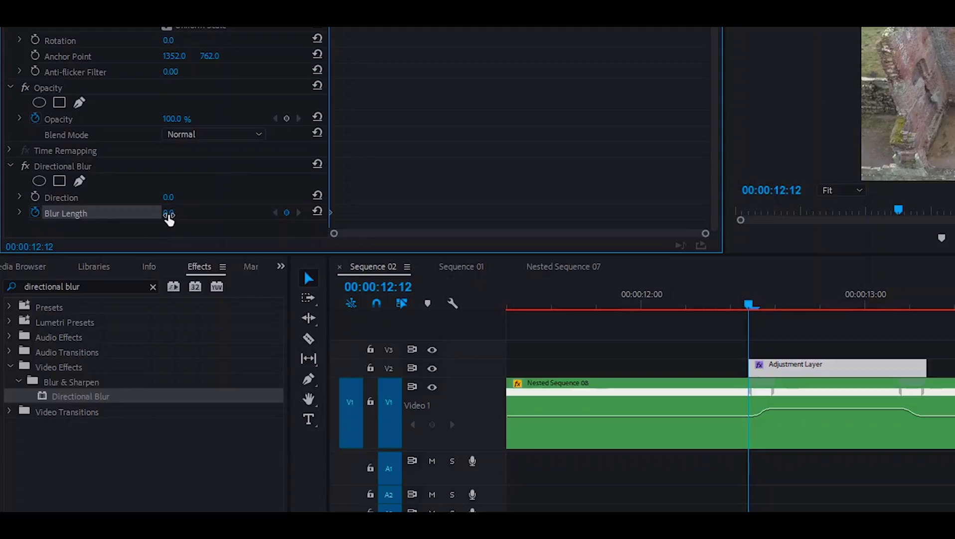
pyautogui.moveTo(750, 304); pyautogui.dragTo(833, 313)
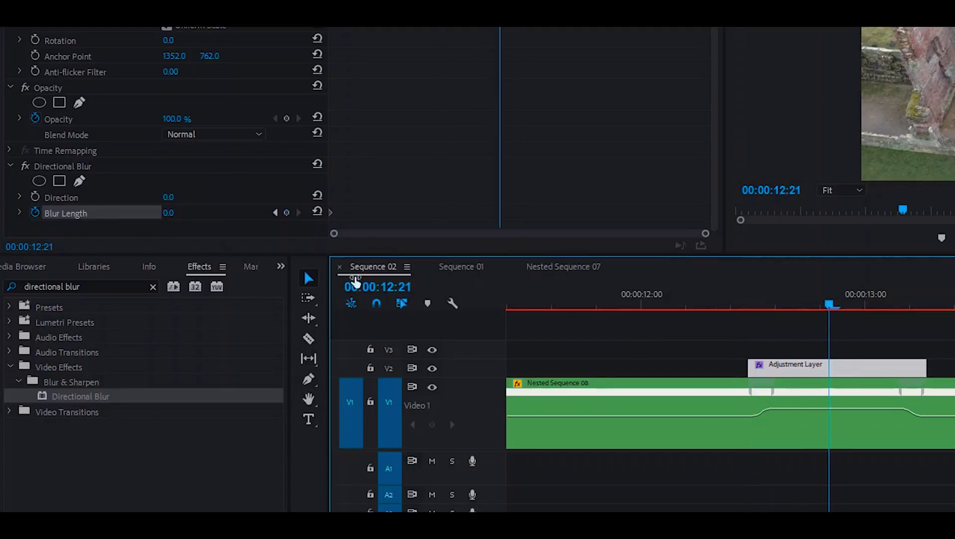
pyautogui.click(286, 212)
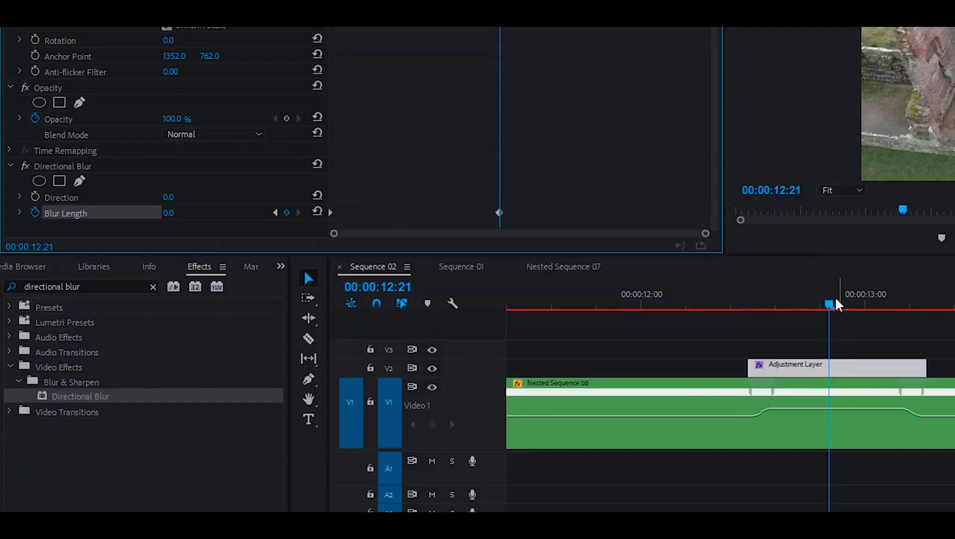
pyautogui.moveTo(832, 305); pyautogui.dragTo(923, 332)
pyautogui.click(907, 366)
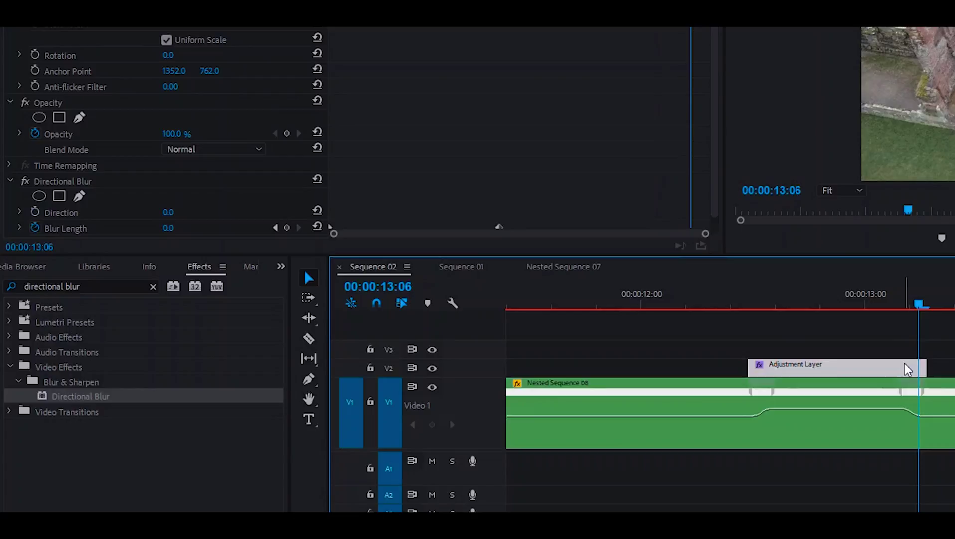
# - Set Blur Length to 35 at the 12:21 keyframe
pyautogui.click(277, 228)
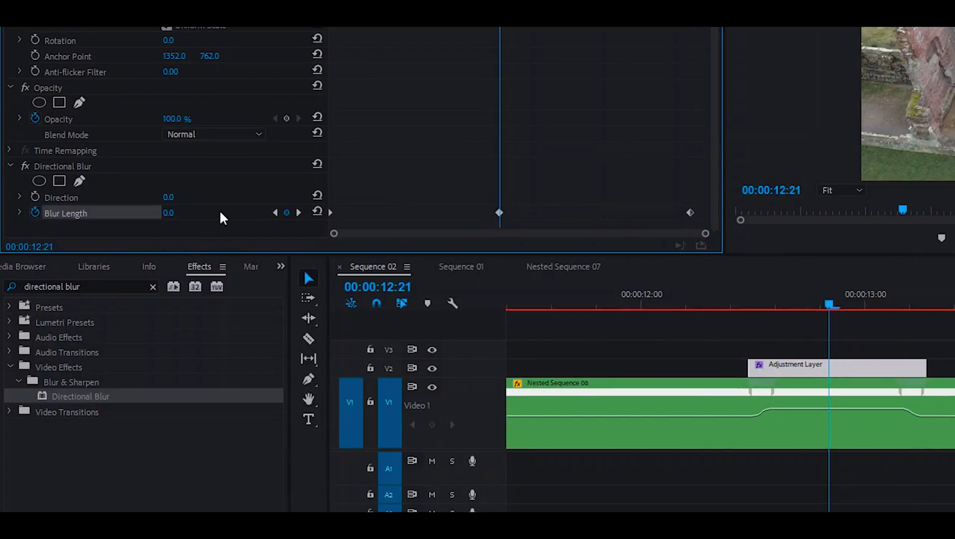
pyautogui.click(183, 213)
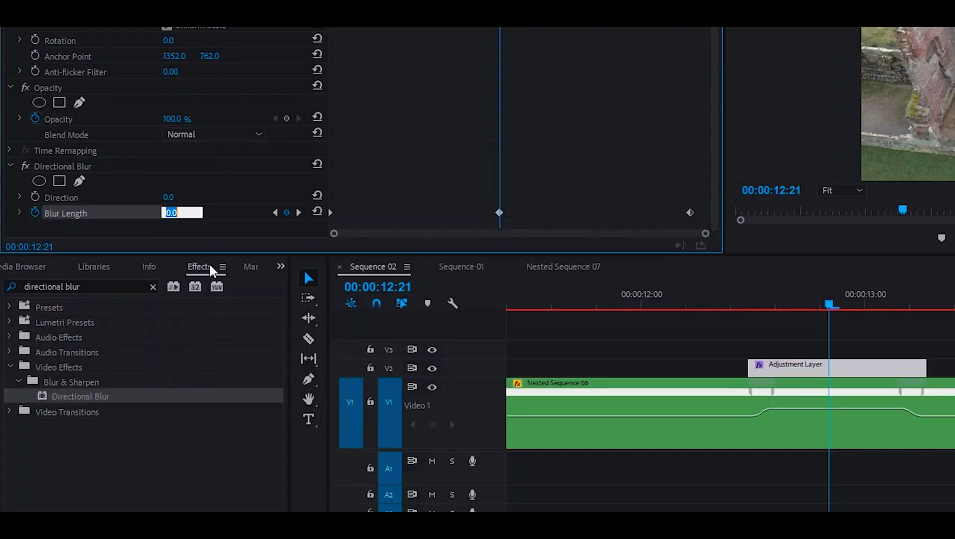
pyautogui.write('35')
pyautogui.press('Return')
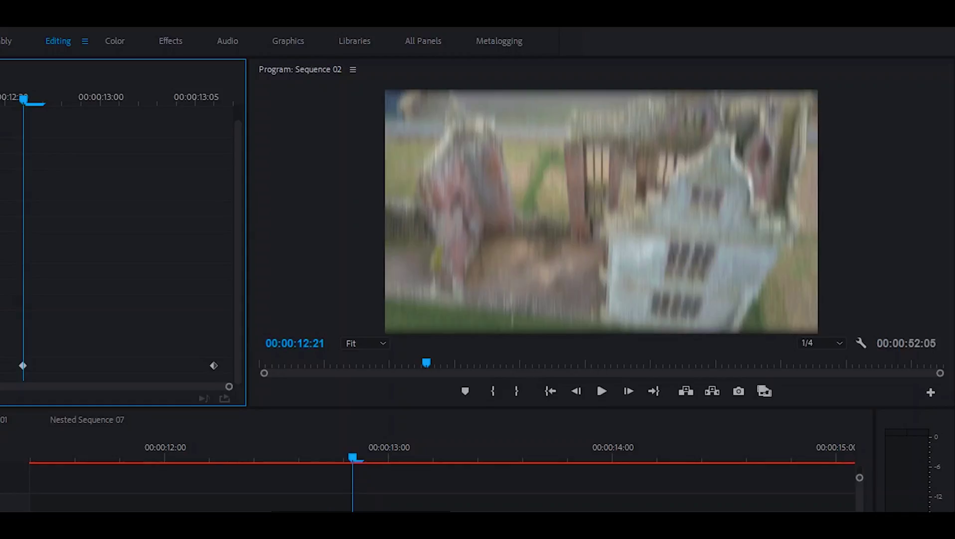
# - Scrub through the blurred ramp and step to frame 12:21
pyautogui.click(372, 455)
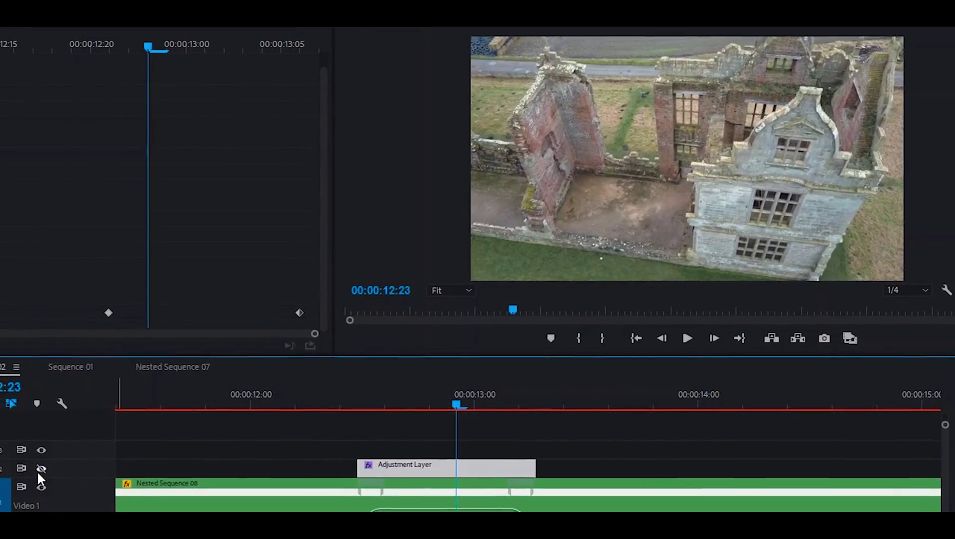
pyautogui.click(369, 398)
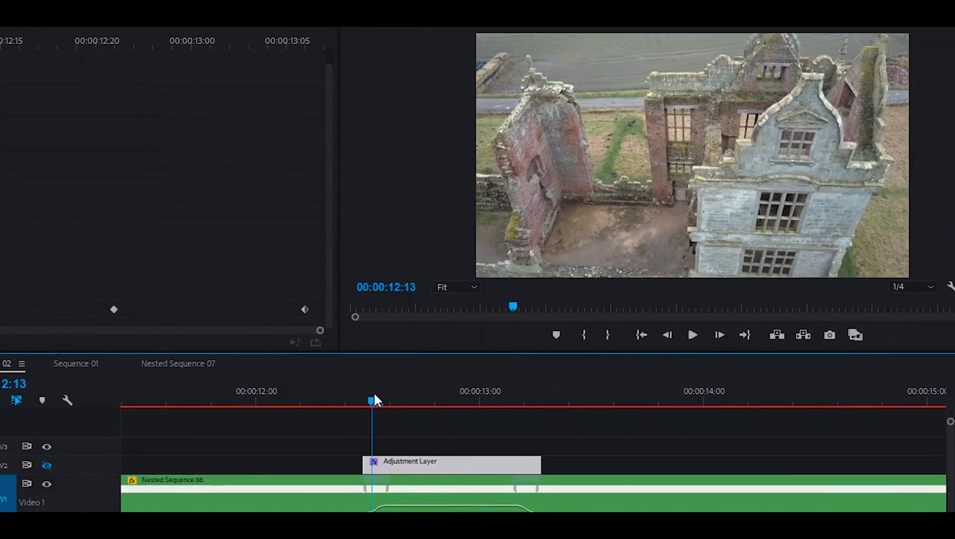
pyautogui.moveTo(373, 398); pyautogui.dragTo(435, 403)
pyautogui.press('d')
pyautogui.press('Right')
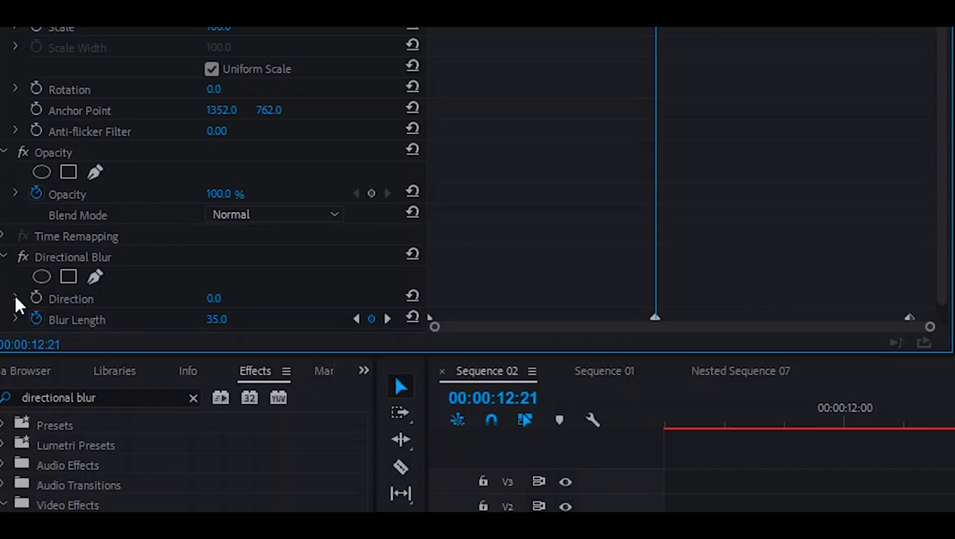
# - Rotate the Directional Blur Direction to 38.2°
pyautogui.click(16, 298)
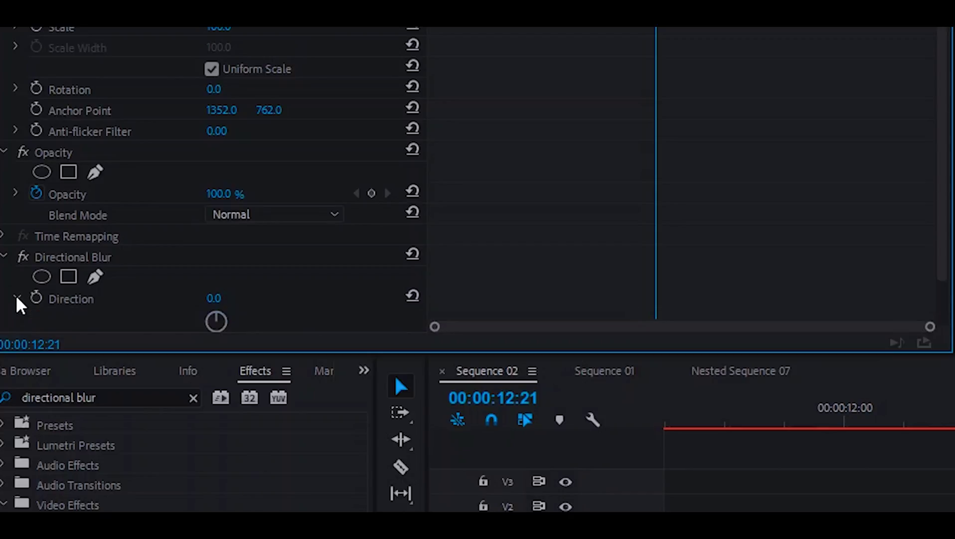
pyautogui.scroll(-3, 940, 110)
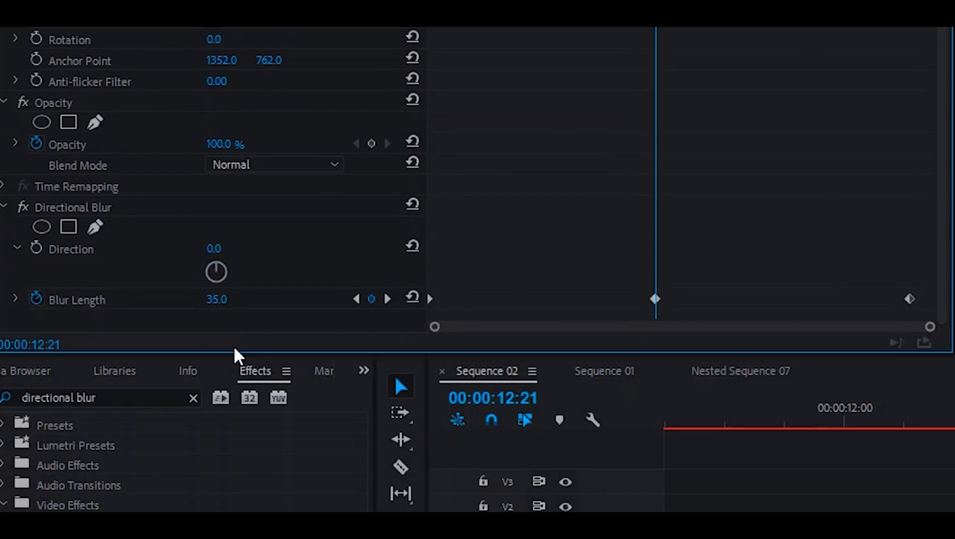
pyautogui.moveTo(218, 271)
pyautogui.mouseDown()
pyautogui.moveTo(230, 272)
pyautogui.moveTo(228, 259)
pyautogui.mouseUp()
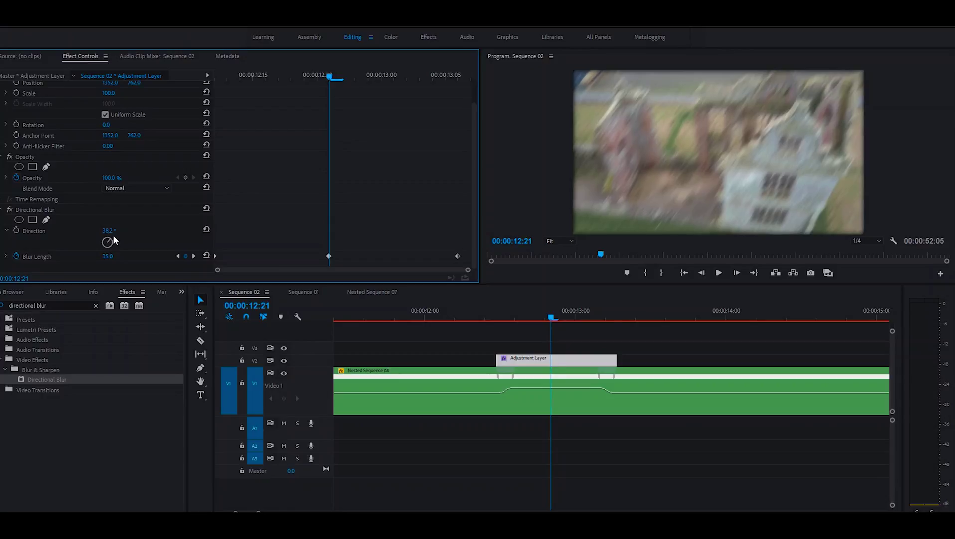
# - Bring up Sequence 03, play it, and scrub back over the speed-ramp section
pyautogui.click(118, 230)
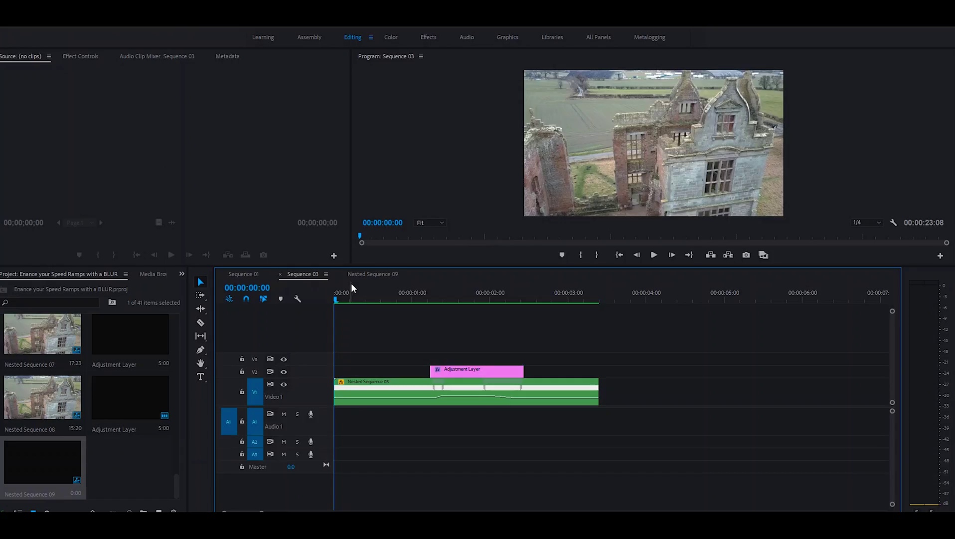
pyautogui.press('space')
pyautogui.moveTo(444, 313); pyautogui.dragTo(432, 400)
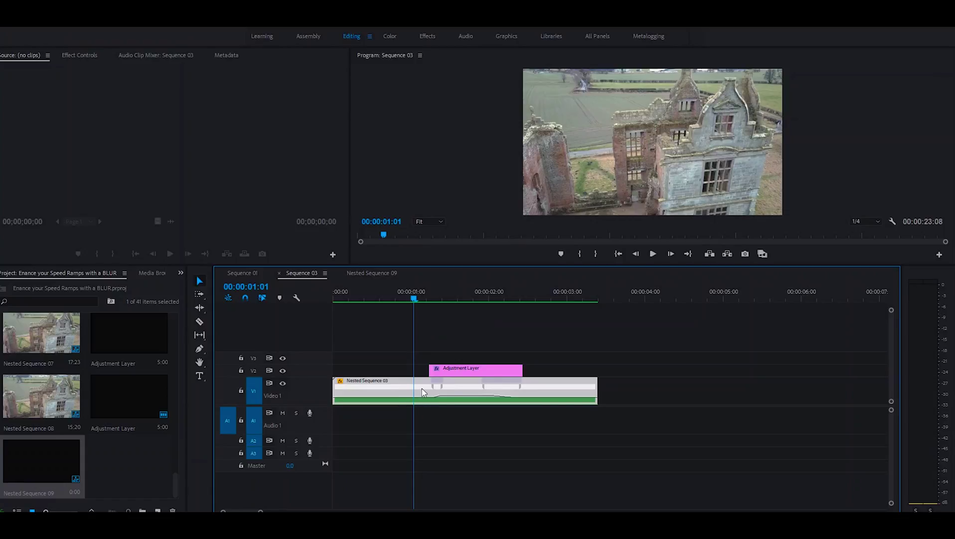
# - Move the adjustment layer and Nested Sequence 03 up a track, then duplicate the ramp clip onto Video 1
pyautogui.click(453, 367)
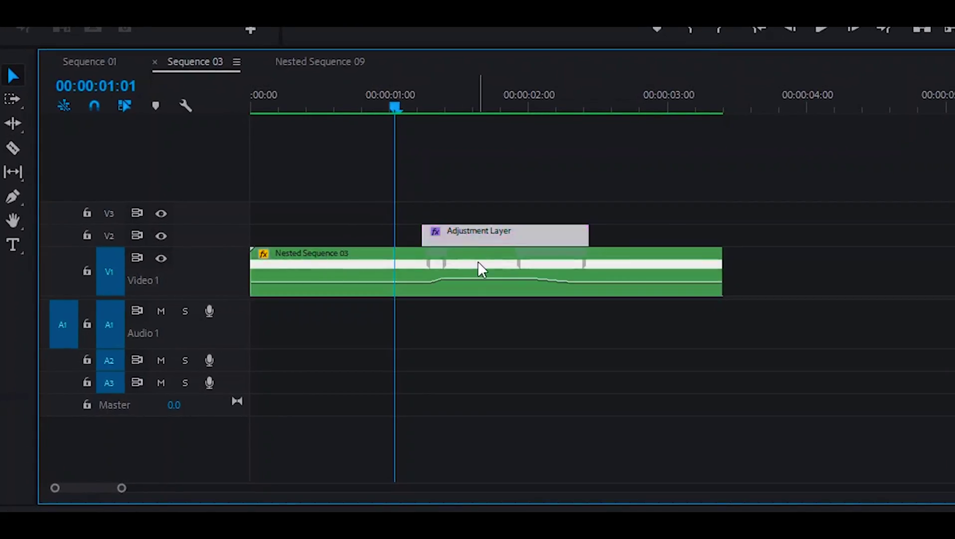
pyautogui.keyDown('shift'); pyautogui.click(478, 260); pyautogui.keyUp('shift')
pyautogui.moveTo(367, 270); pyautogui.dragTo(375, 252)
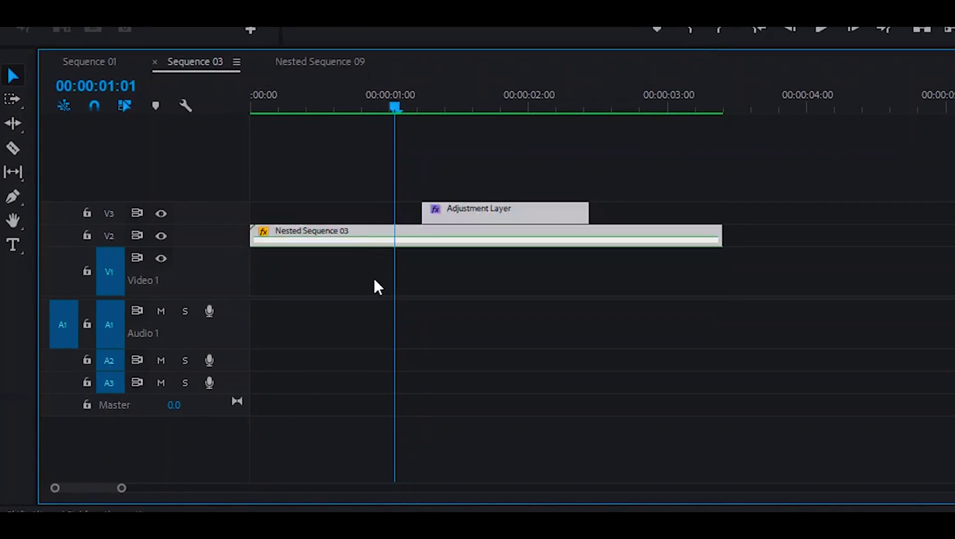
pyautogui.click(352, 247)
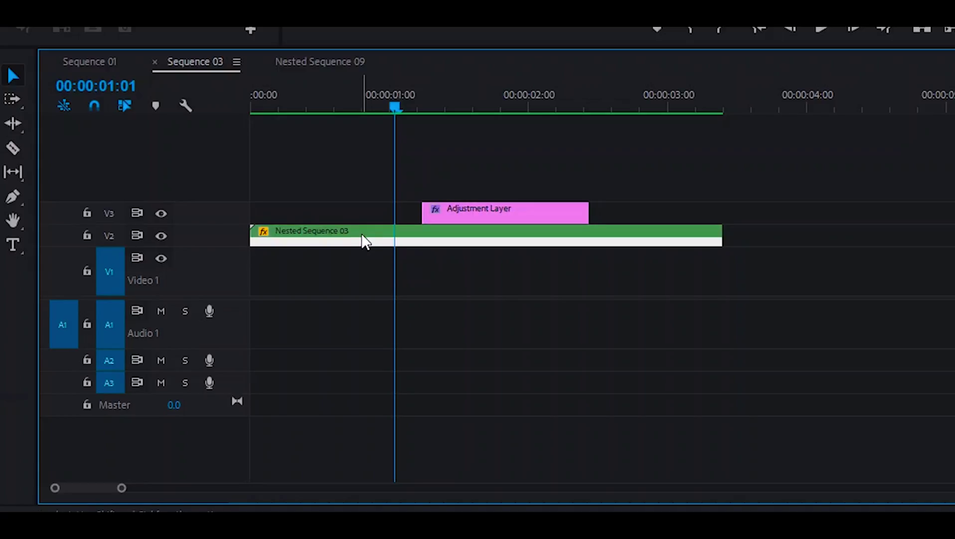
pyautogui.moveTo(364, 241); pyautogui.dragTo(362, 270)
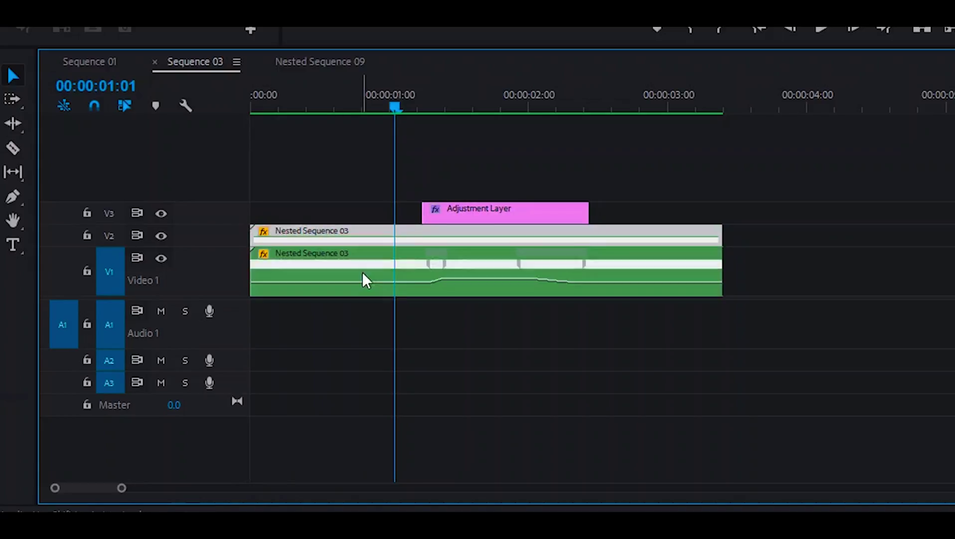
pyautogui.moveTo(468, 107); pyautogui.dragTo(513, 128)
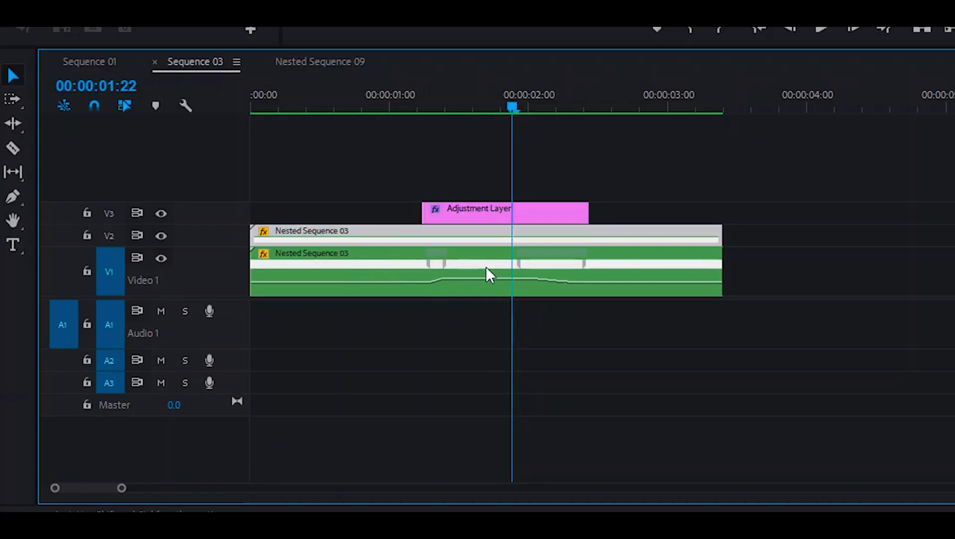
# - Nest the adjustment layer and upper Nested Sequence 03 copy into Nested Sequence 10
pyautogui.click(543, 216)
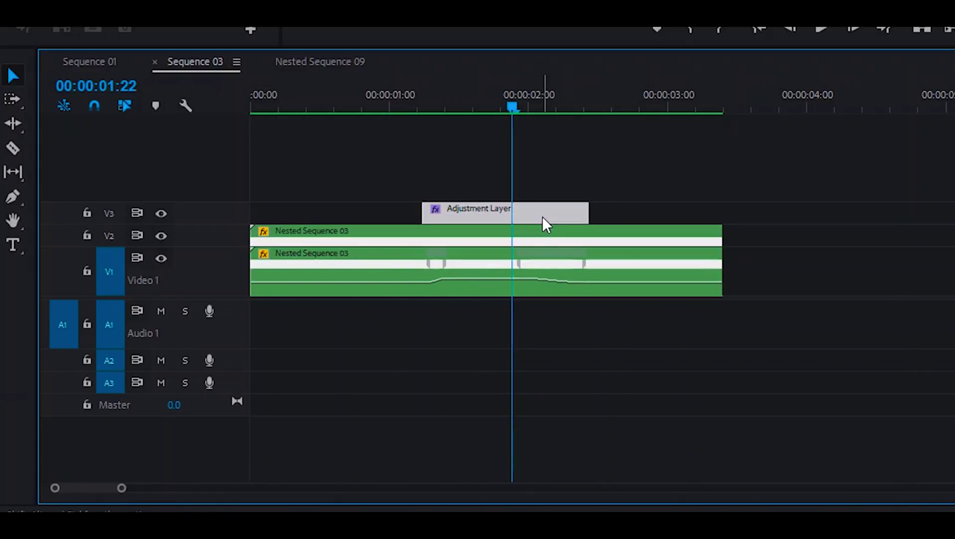
pyautogui.keyDown('shift'); pyautogui.click(402, 236); pyautogui.keyUp('shift')
pyautogui.rightClick(454, 219)
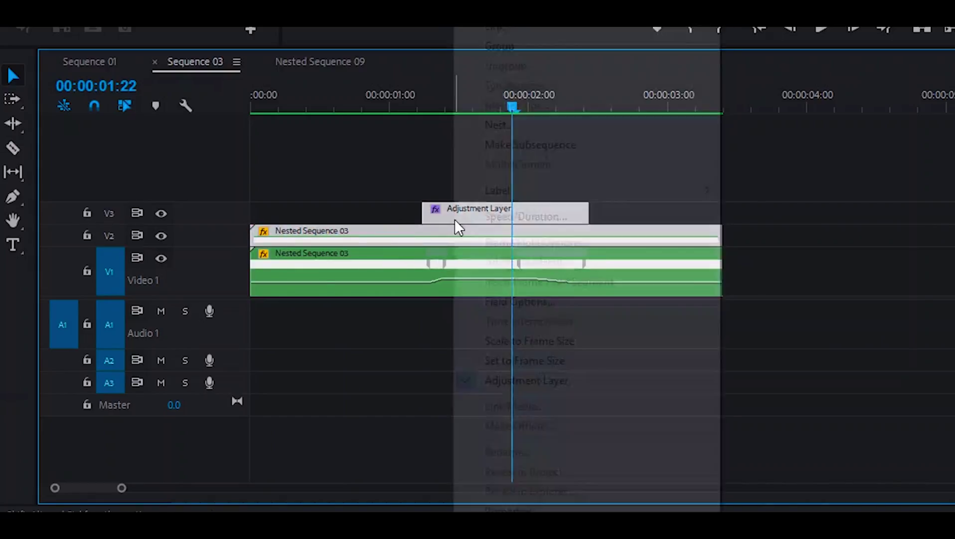
pyautogui.click(508, 126)
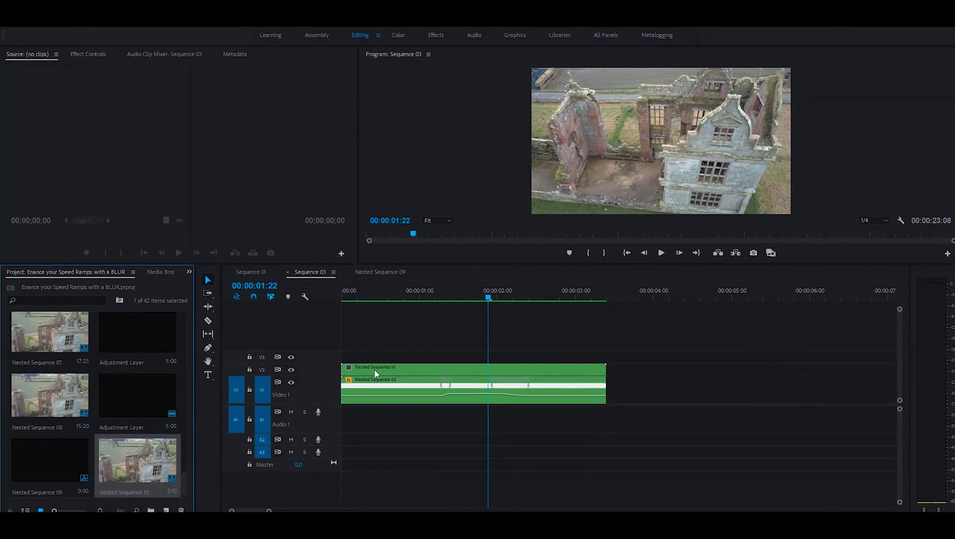
# - Drop the whoosh sound onto Audio 1 beneath the ramp and play it back
pyautogui.moveTo(469, 319); pyautogui.dragTo(413, 298)
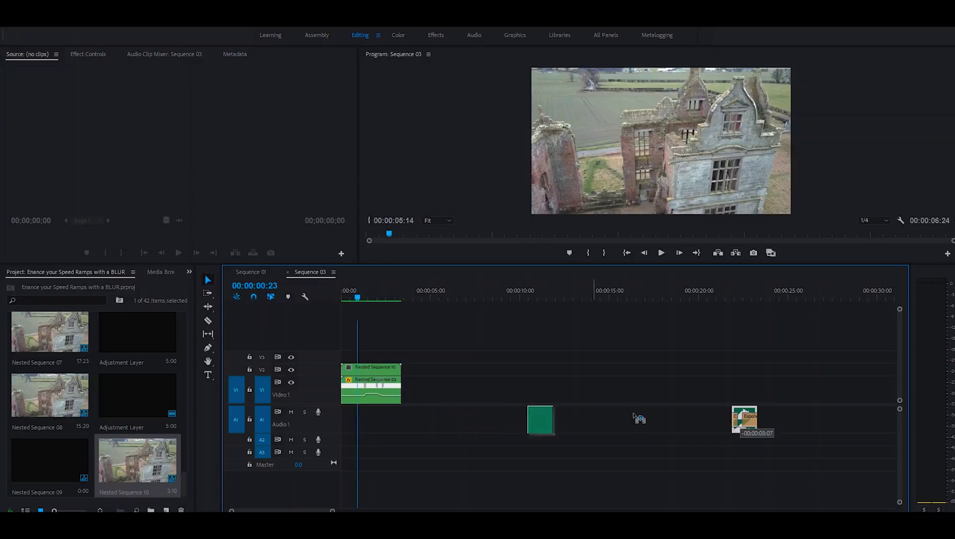
pyautogui.moveTo(745, 420); pyautogui.dragTo(367, 429)
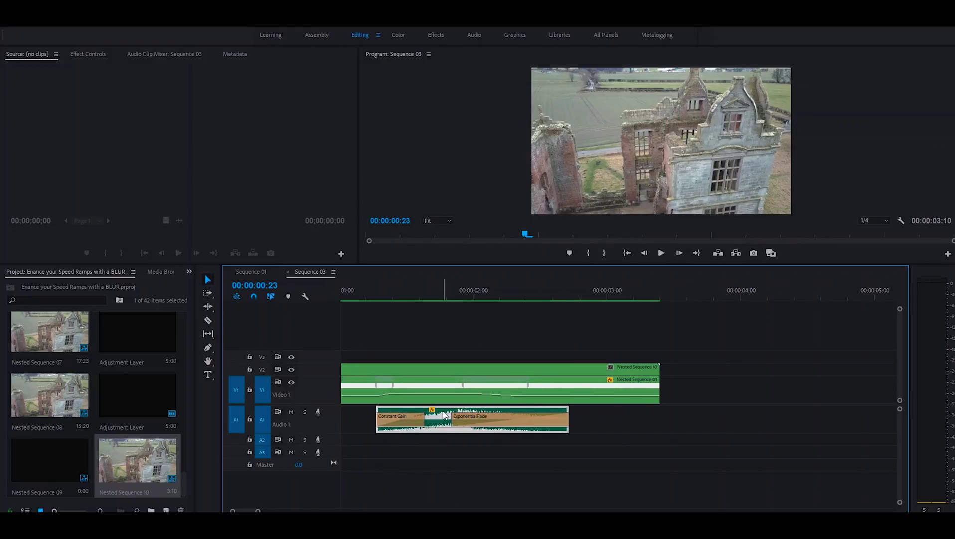
pyautogui.press('space')
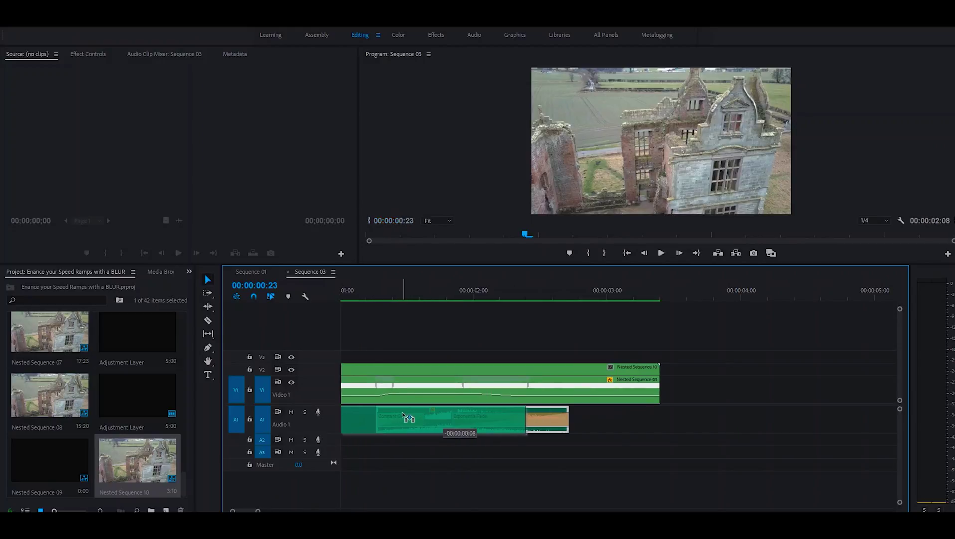